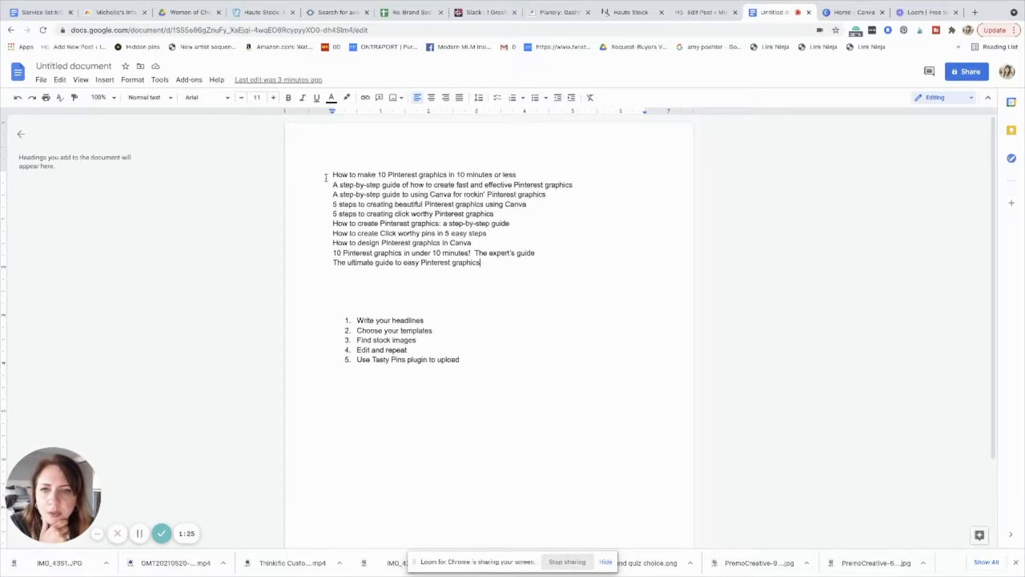
Review the ten Pinterest headline ideas and the five-step workflow list in the document
drag(331, 175, 538, 161)
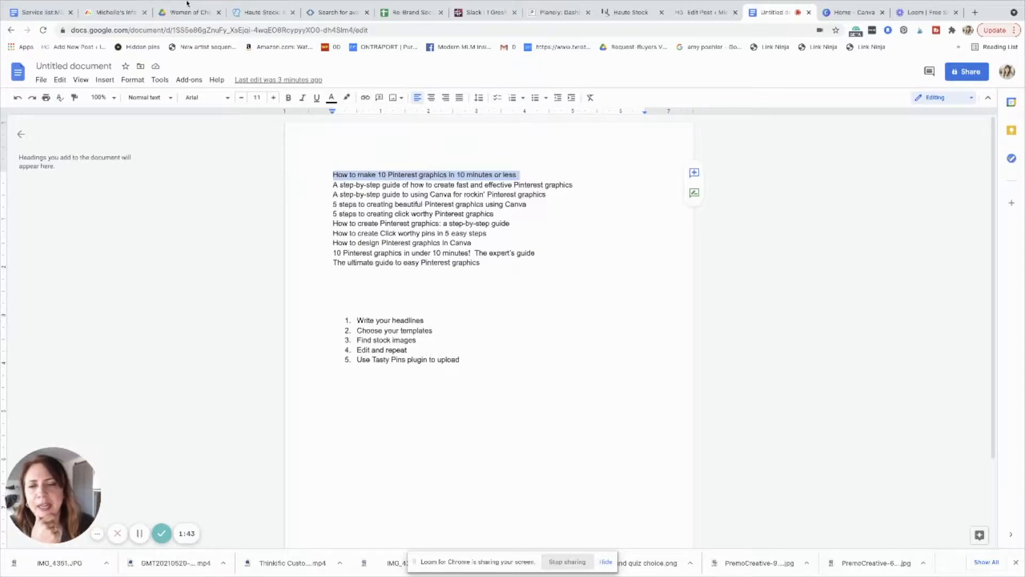
mouse_move(187, 2)
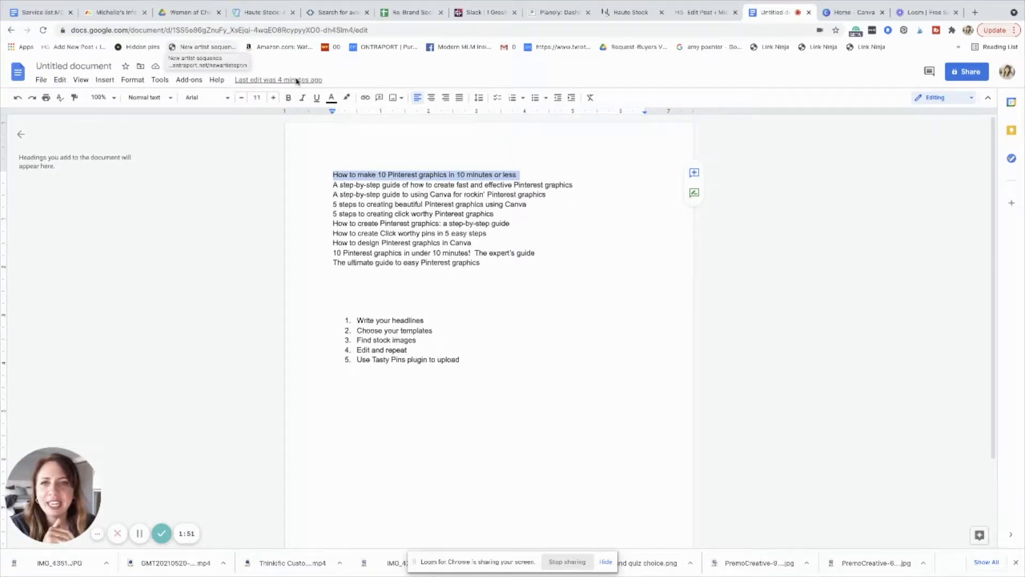
click(361, 203)
drag(332, 185, 579, 182)
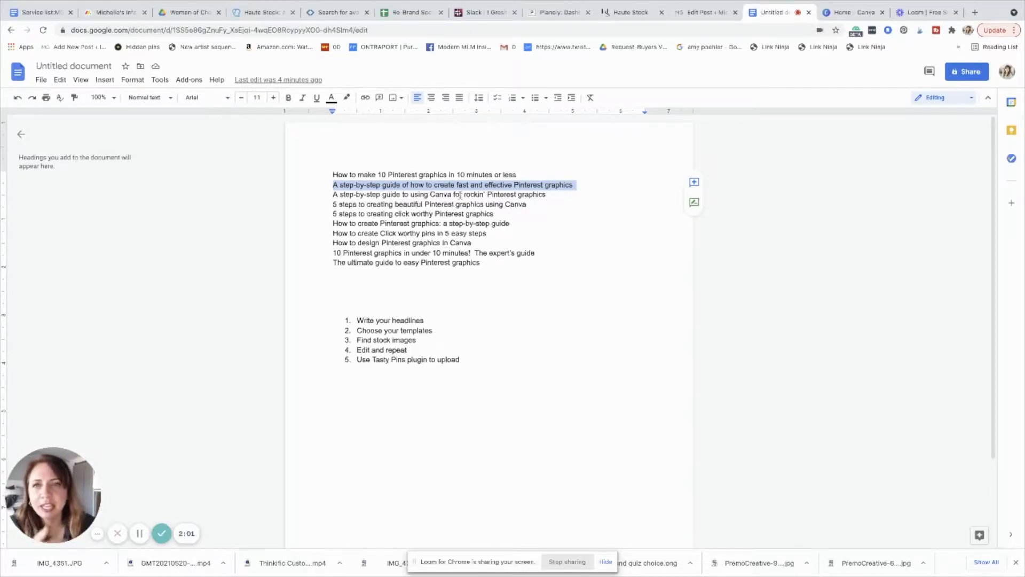
drag(331, 195, 495, 262)
drag(351, 307, 482, 367)
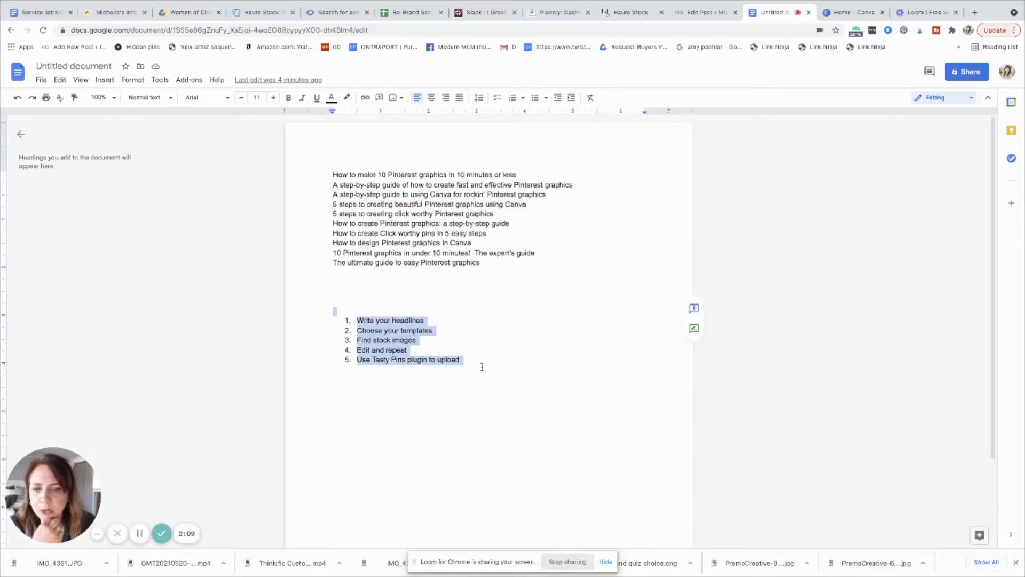
click(355, 305)
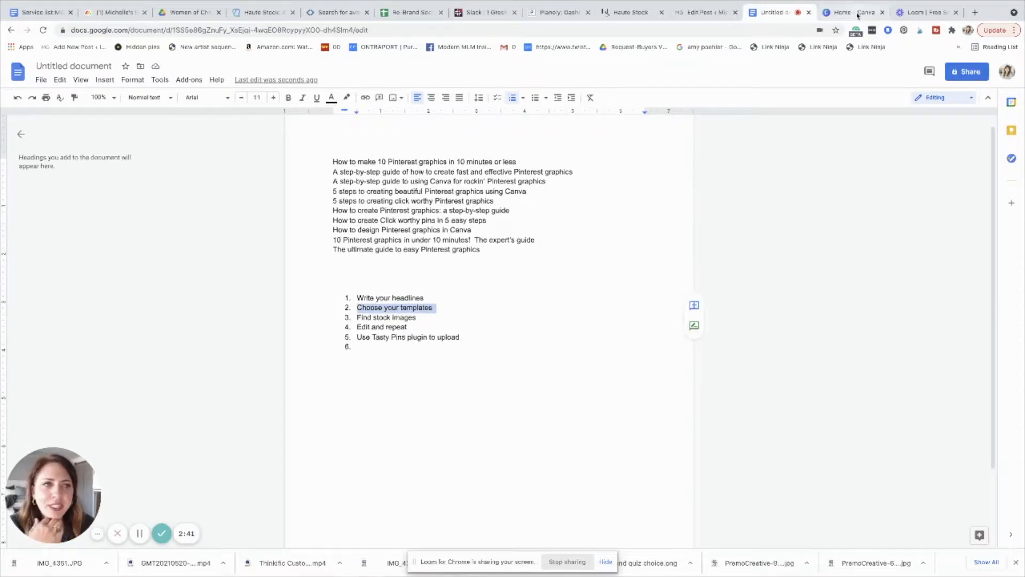
Switch to Canva, search for "Pinterest" and open the Pinterest Pin templates
click(857, 15)
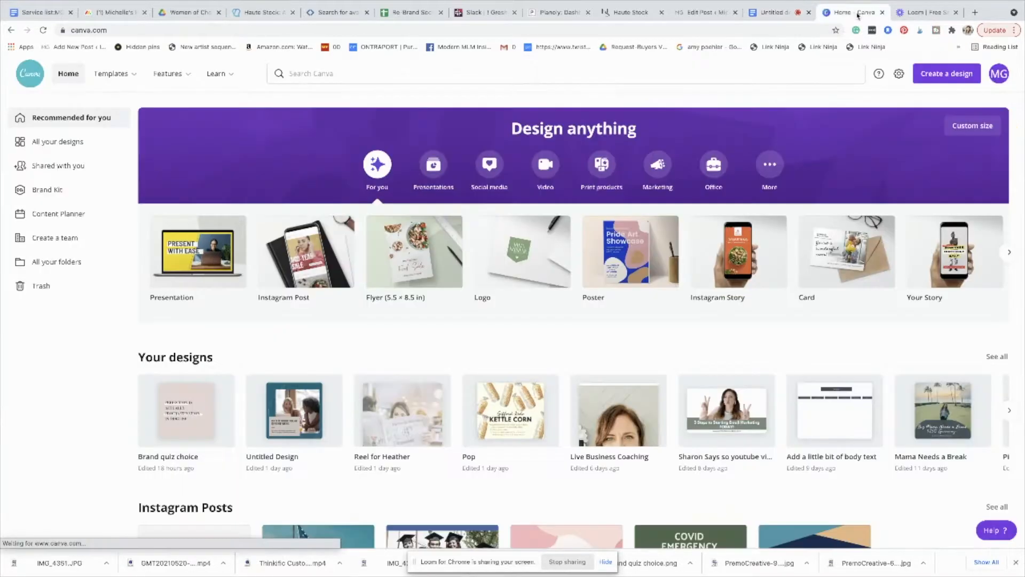
click(685, 73)
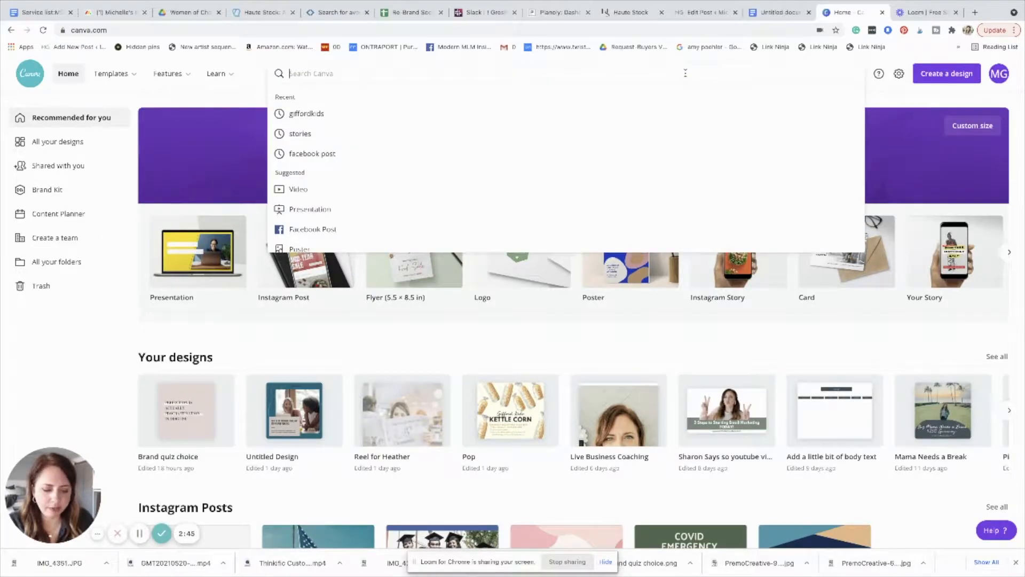
text(Pinterest)
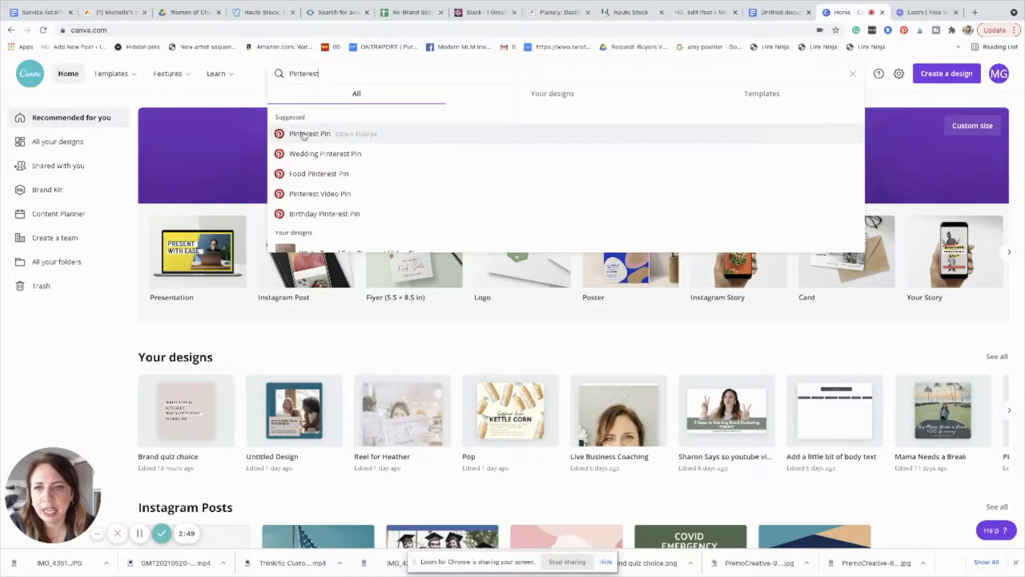
click(304, 135)
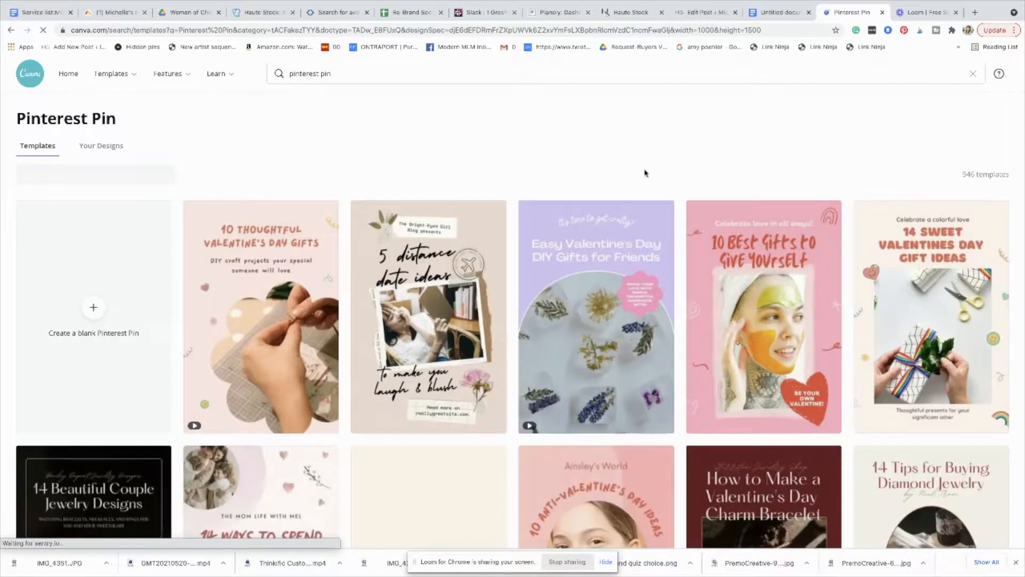
Browse the Pinterest Pin templates and create a blank Pinterest Pin design
scroll(651, 198, down, 3)
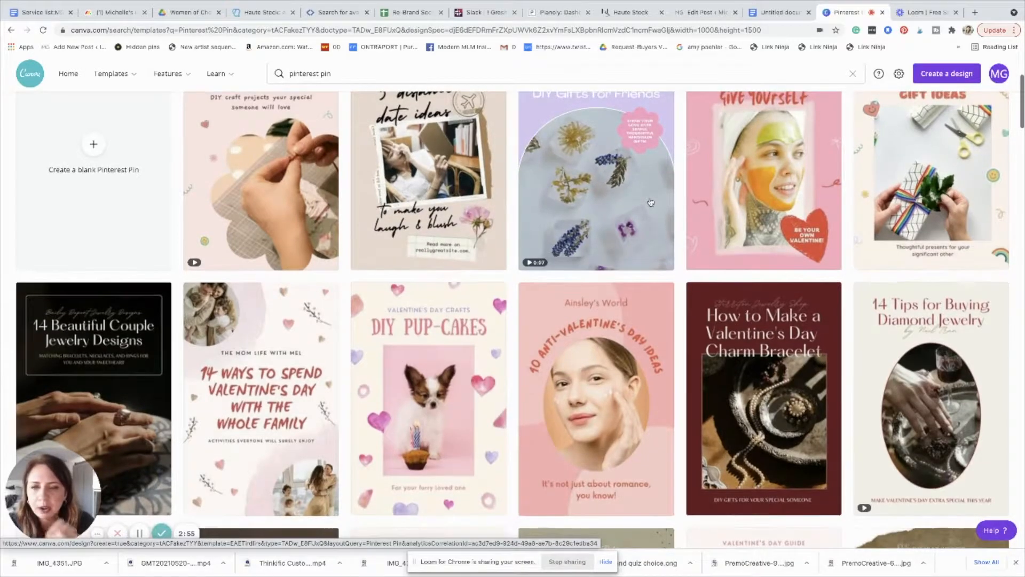
scroll(651, 202, down, 8)
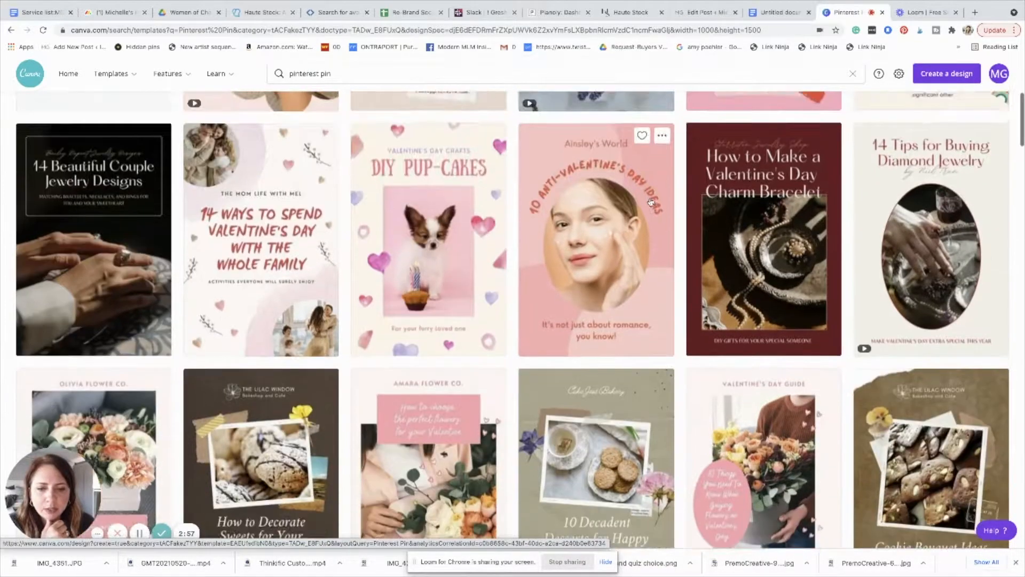
scroll(651, 201, down, 1)
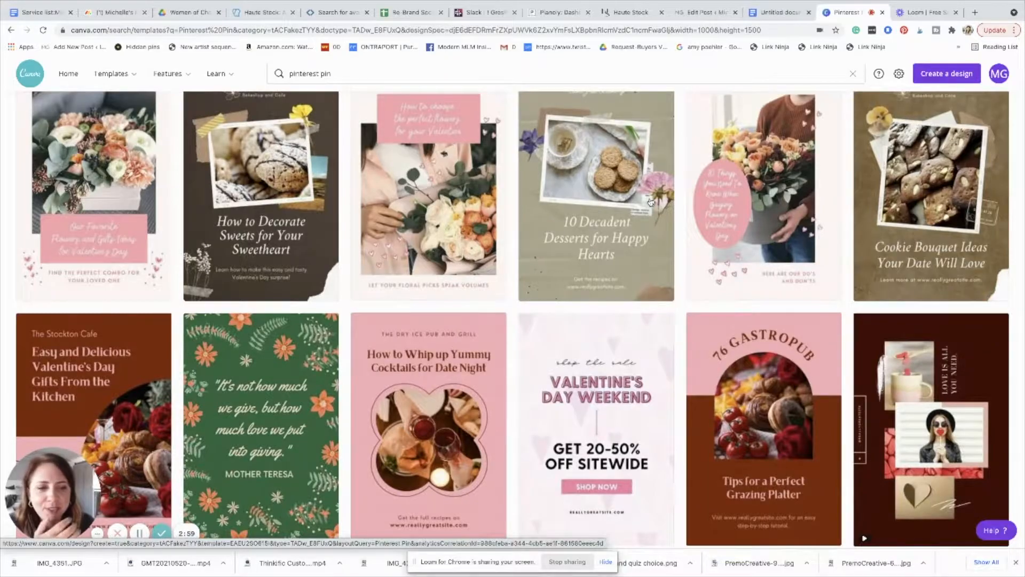
scroll(651, 202, up, 7)
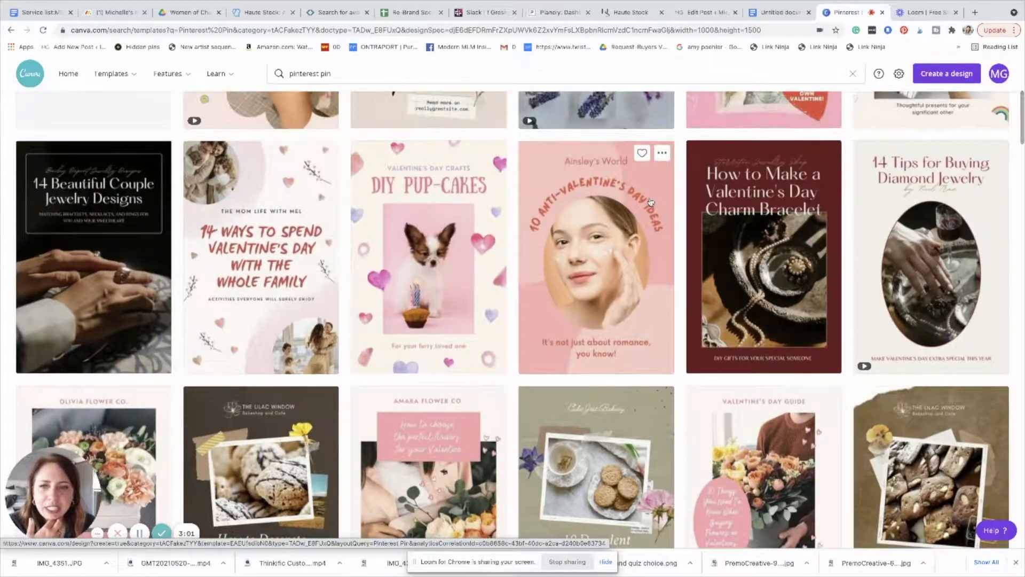
scroll(651, 201, up, 6)
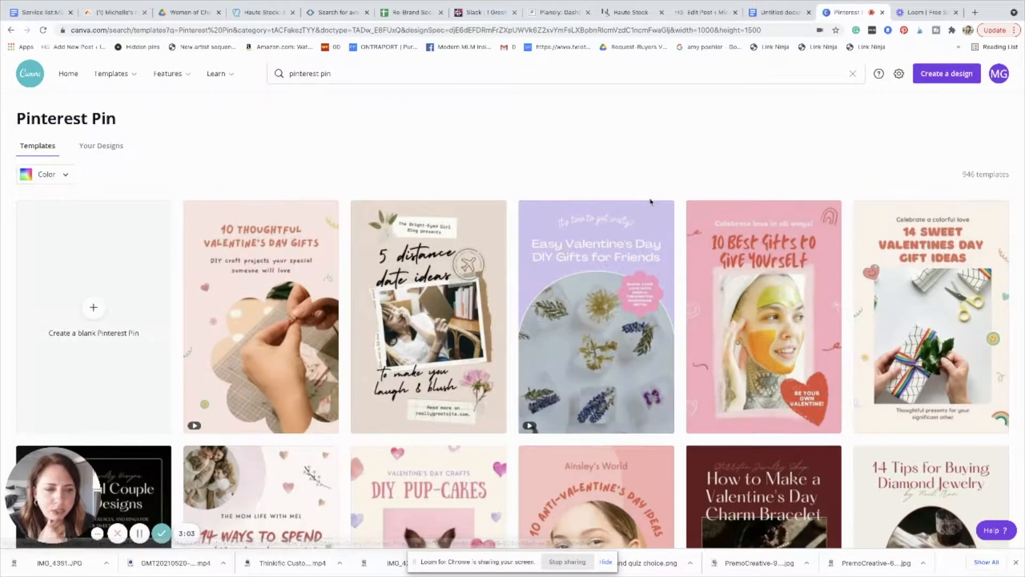
mouse_move(479, 209)
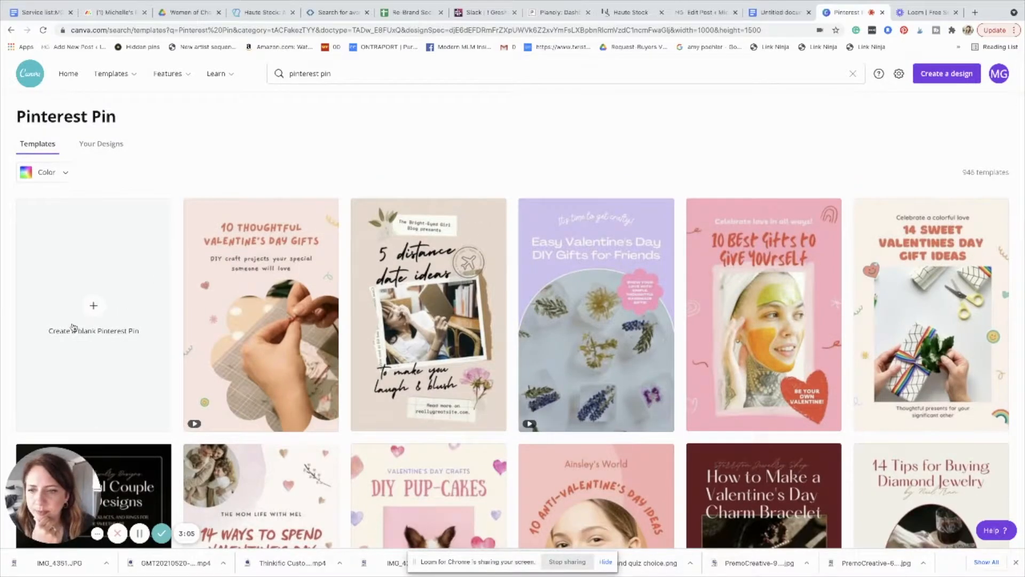
click(92, 307)
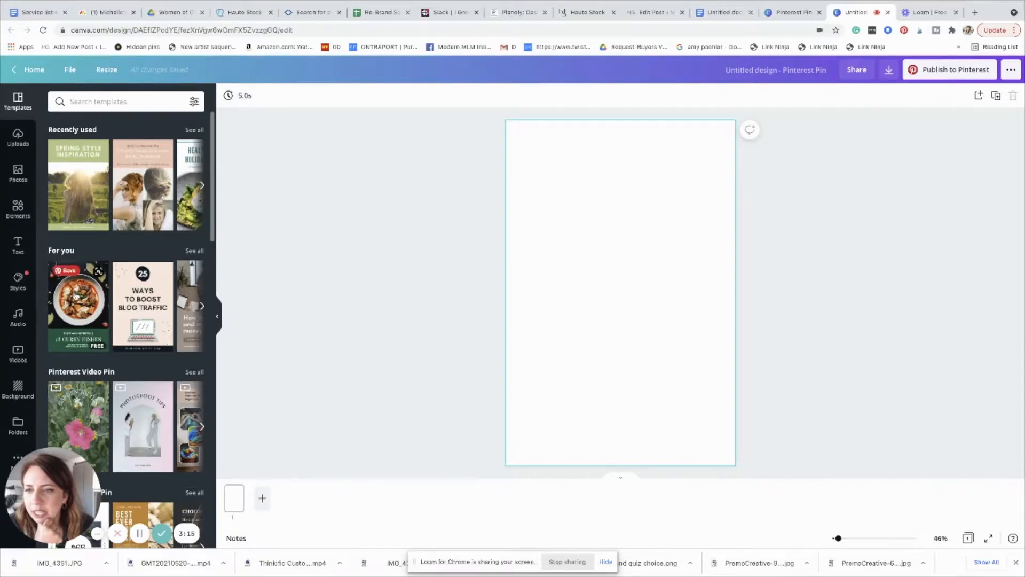
Apply the "18 Curry Dishes" template to the blank pin
click(76, 295)
click(697, 254)
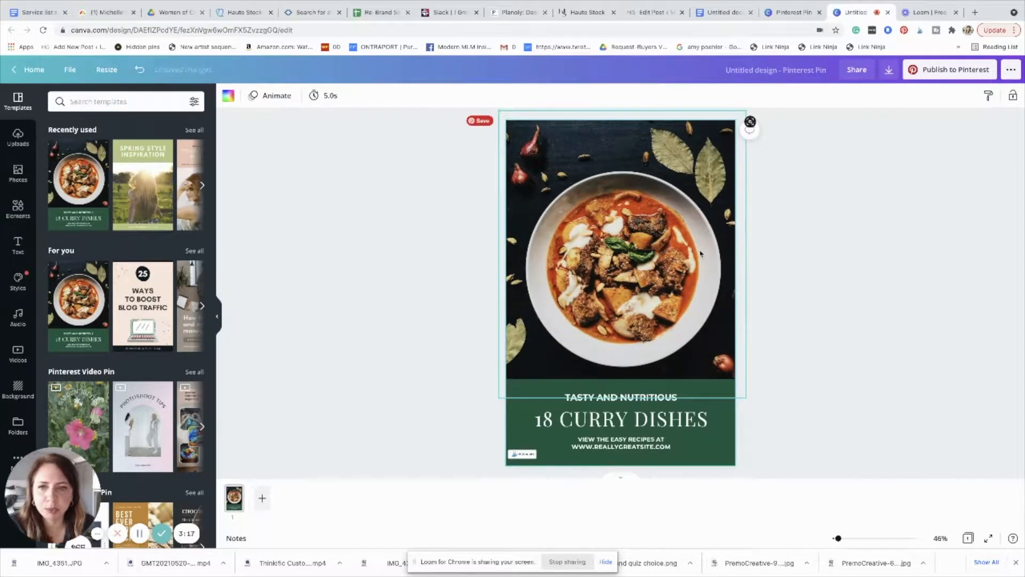
click(342, 309)
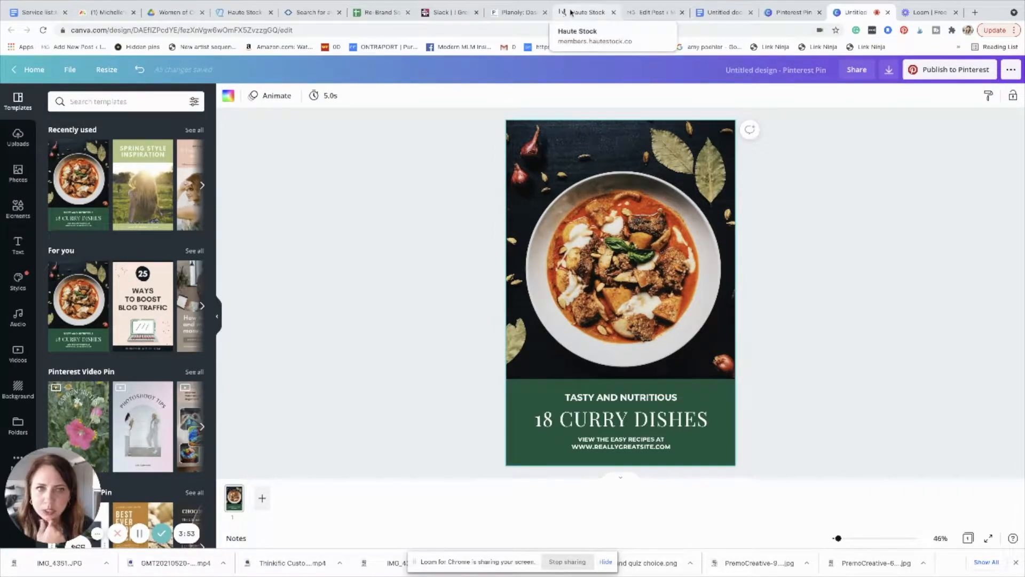
Switch to the Haute Stock site and open the Creative Studio collection
click(588, 13)
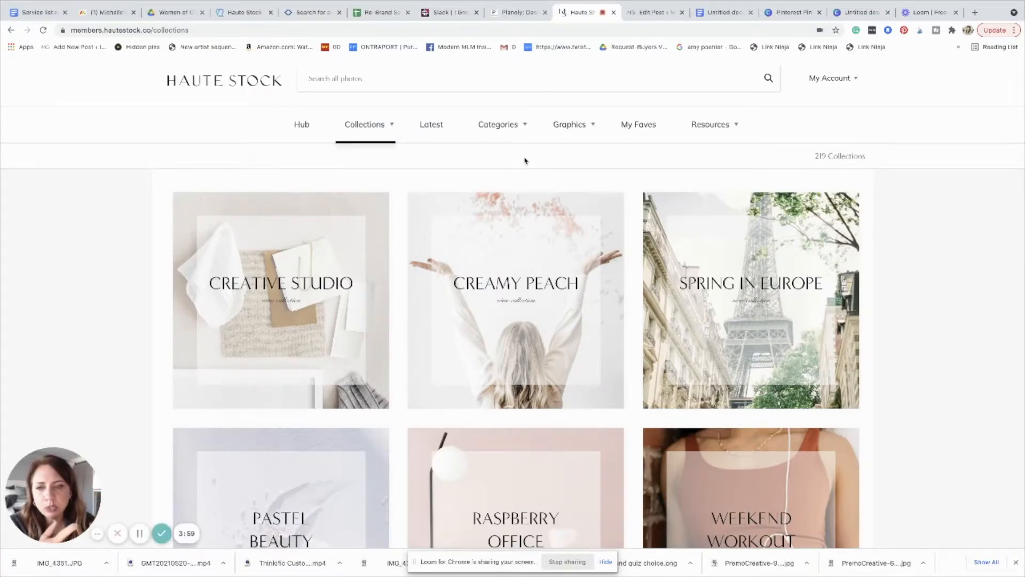
click(309, 311)
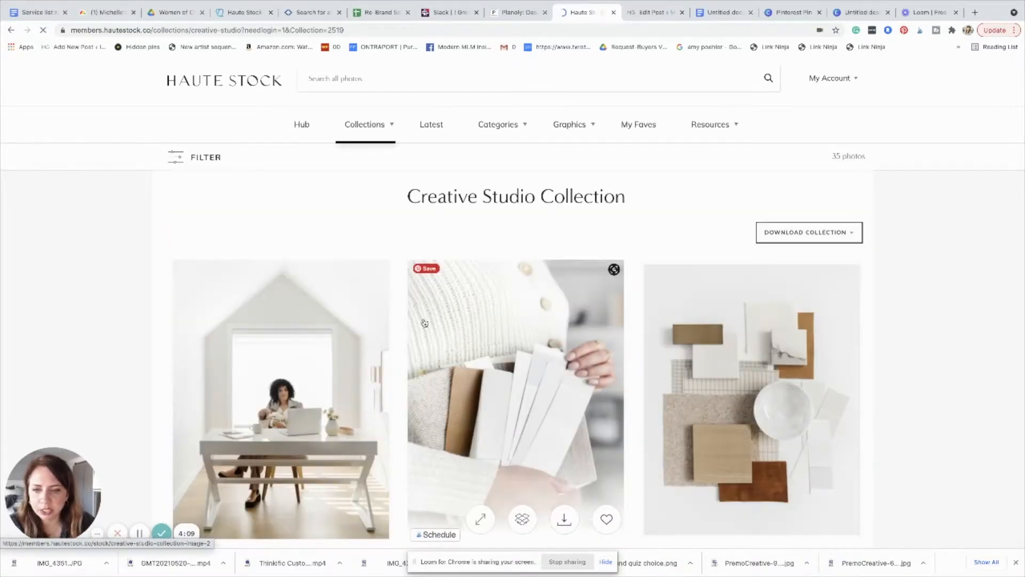
scroll(428, 323, down, 3)
scroll(425, 323, down, 2)
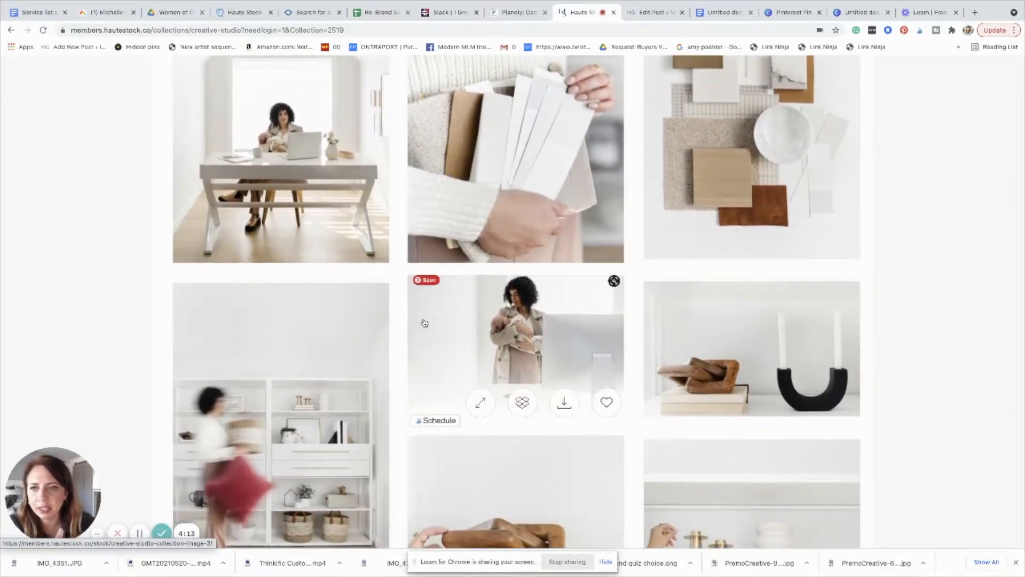
Download several photos from the Creative Studio collection, including the woman at the white desk and the woman working behind the monitor
mouse_move(284, 129)
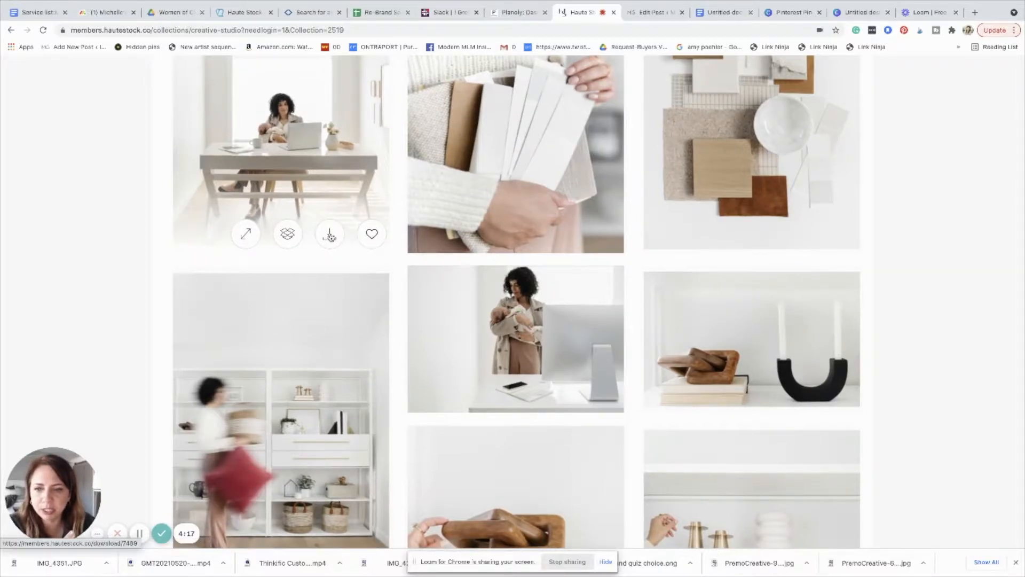
click(330, 235)
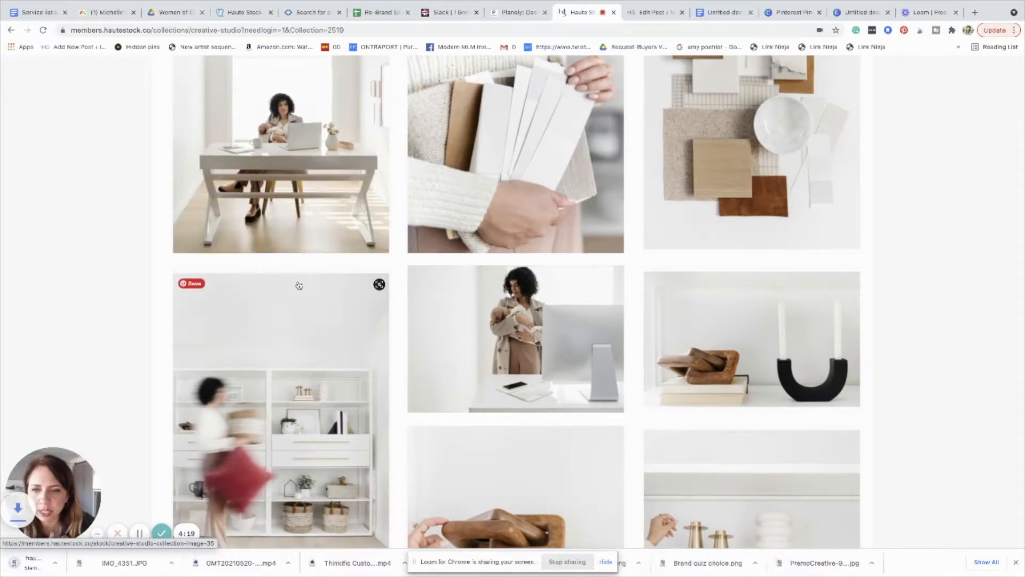
scroll(299, 286, down, 2)
scroll(299, 286, down, 2)
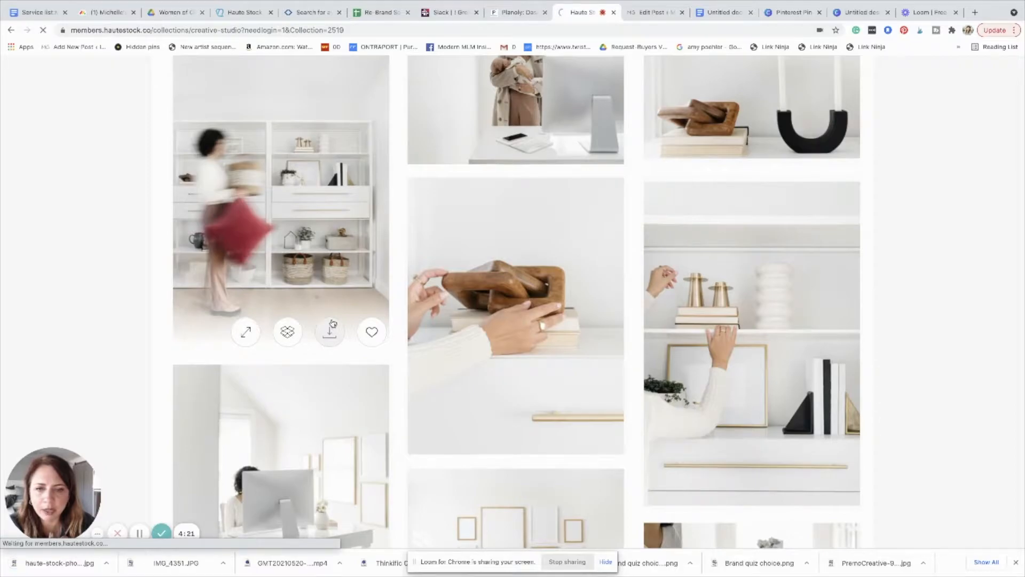
scroll(512, 395, down, 3)
click(331, 430)
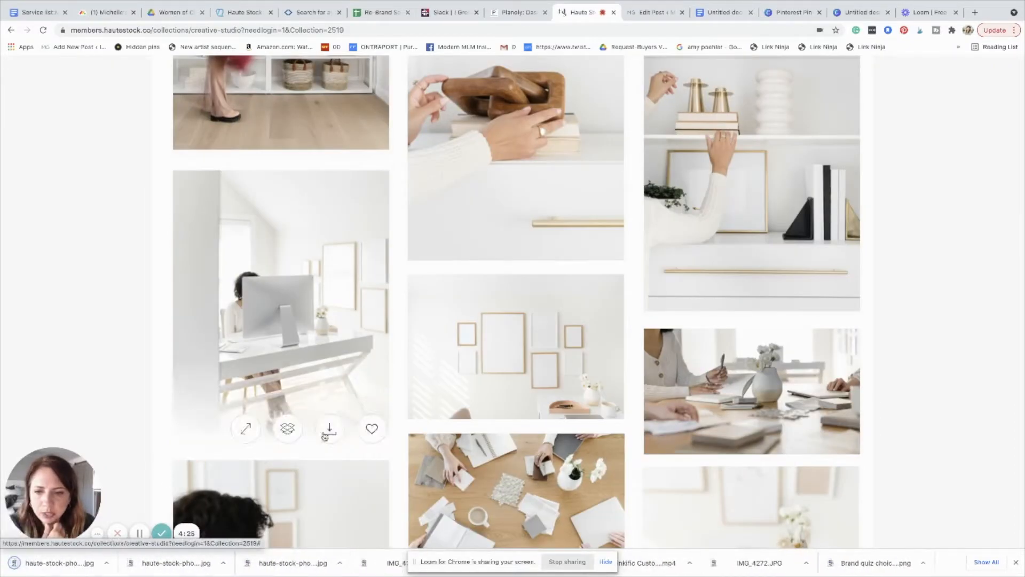
click(331, 429)
scroll(333, 431, down, 2)
scroll(333, 431, down, 5)
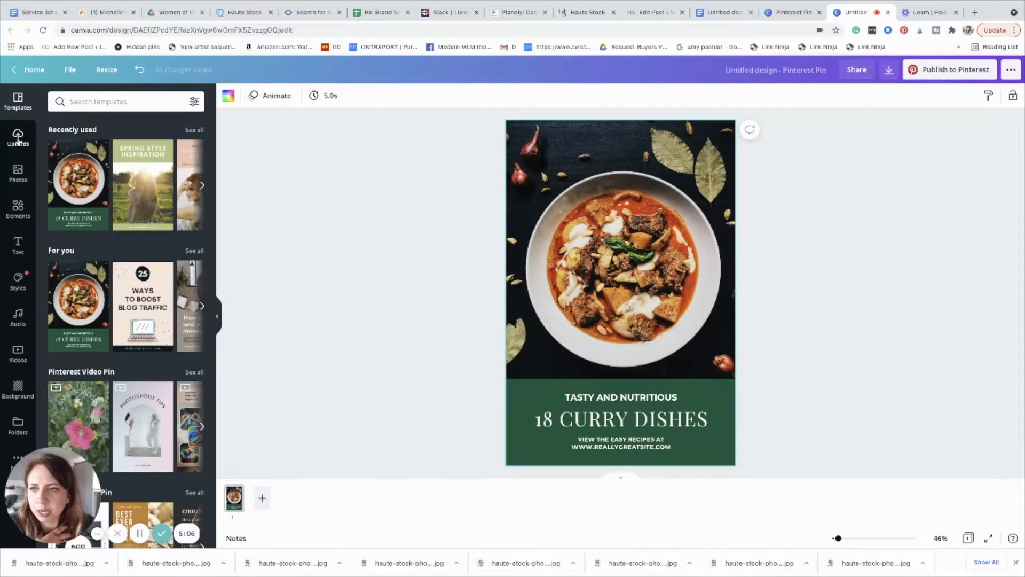
Switch back to the Canva pin design and upload the downloaded Haute Stock photos to its image uploads
click(19, 138)
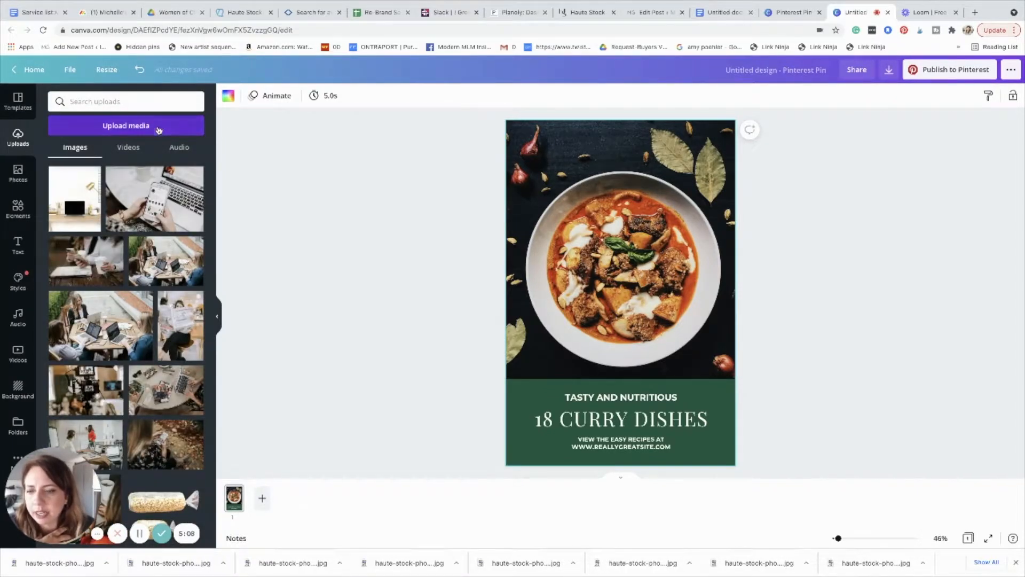
click(193, 125)
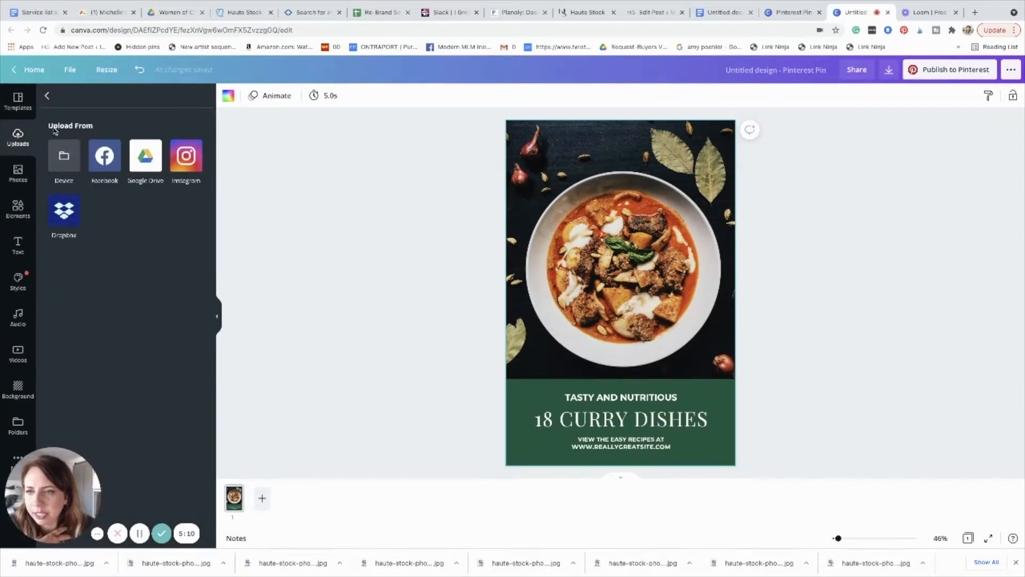
click(47, 96)
drag(67, 567, 120, 369)
drag(283, 564, 327, 504)
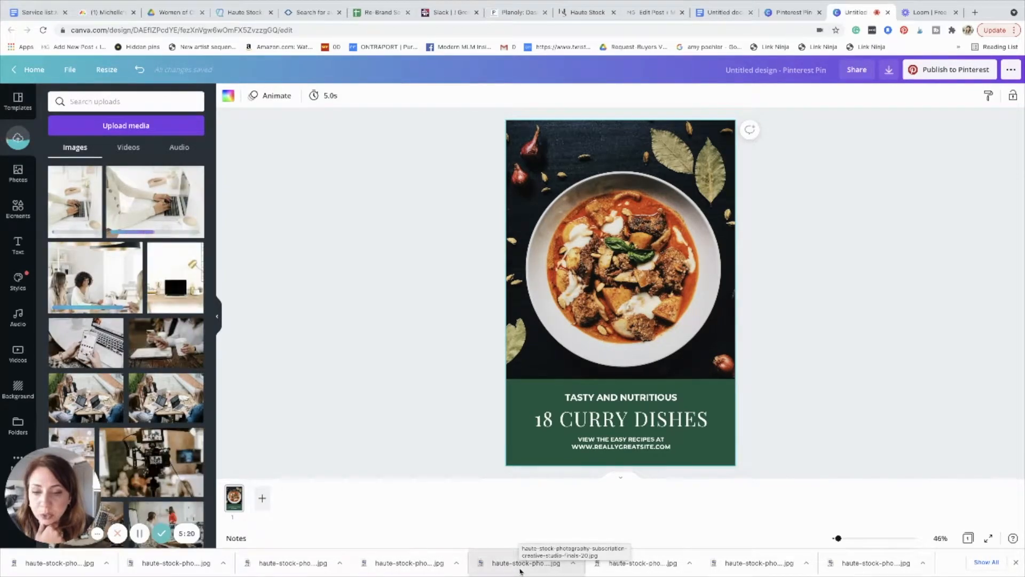
drag(520, 572, 113, 363)
drag(643, 562, 107, 389)
drag(790, 567, 137, 352)
drag(769, 571, 150, 302)
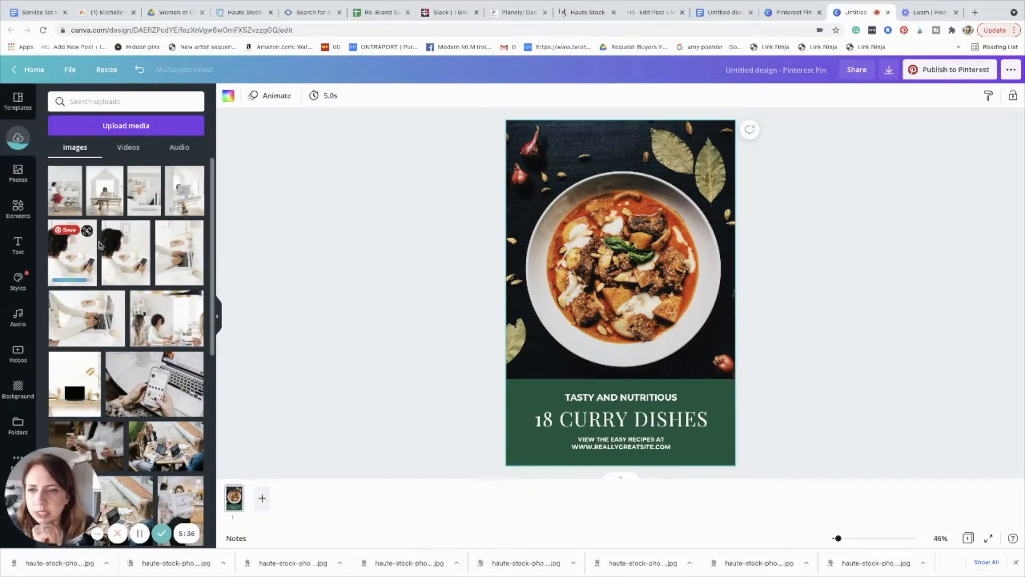
Replace the template's curry photo with the uploaded photo of hands styling a white shelf
drag(238, 193, 525, 220)
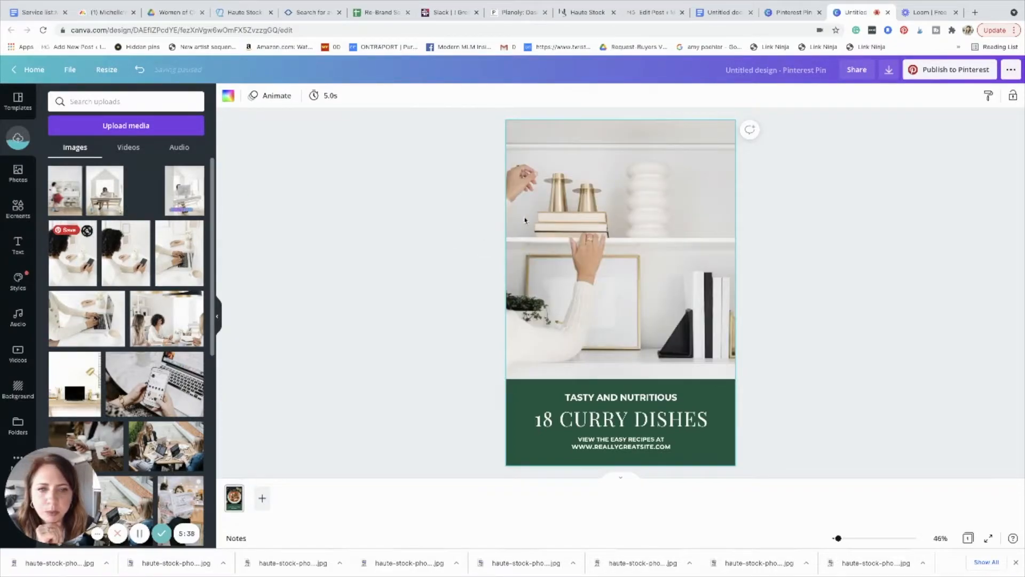
Recolour the pin's green text banner with the dark slate brand colour
click(539, 400)
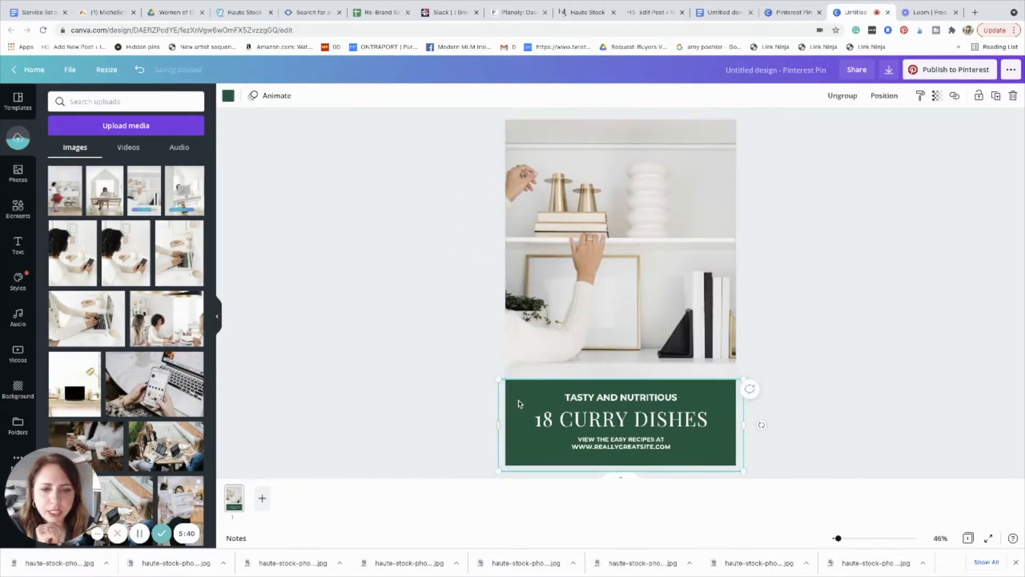
click(228, 96)
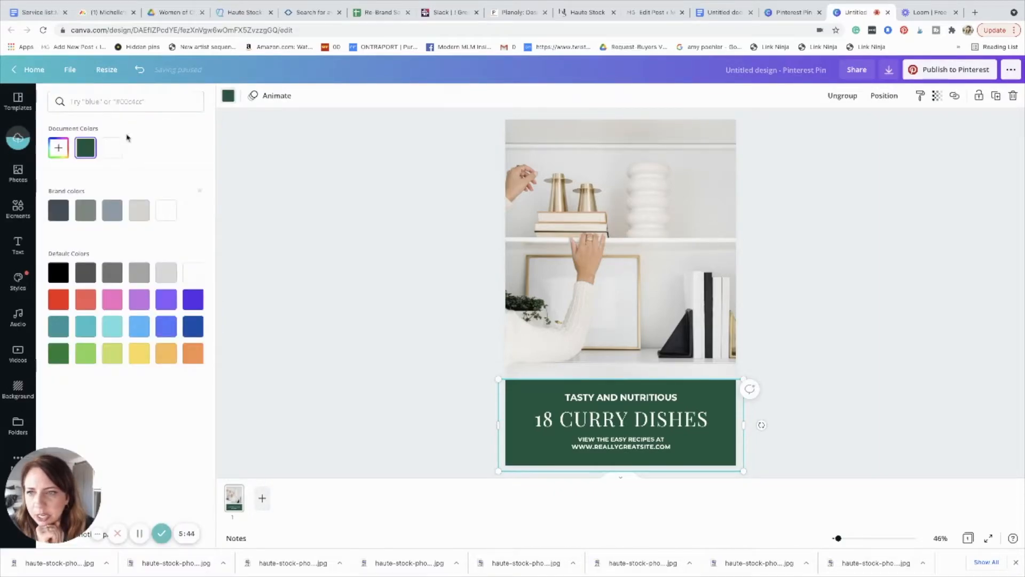
click(59, 149)
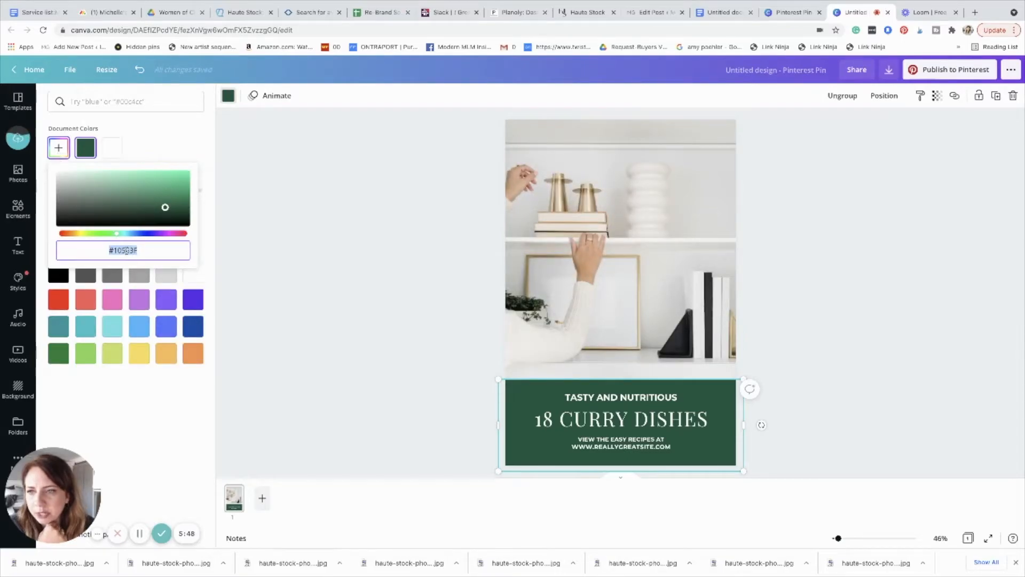
click(143, 153)
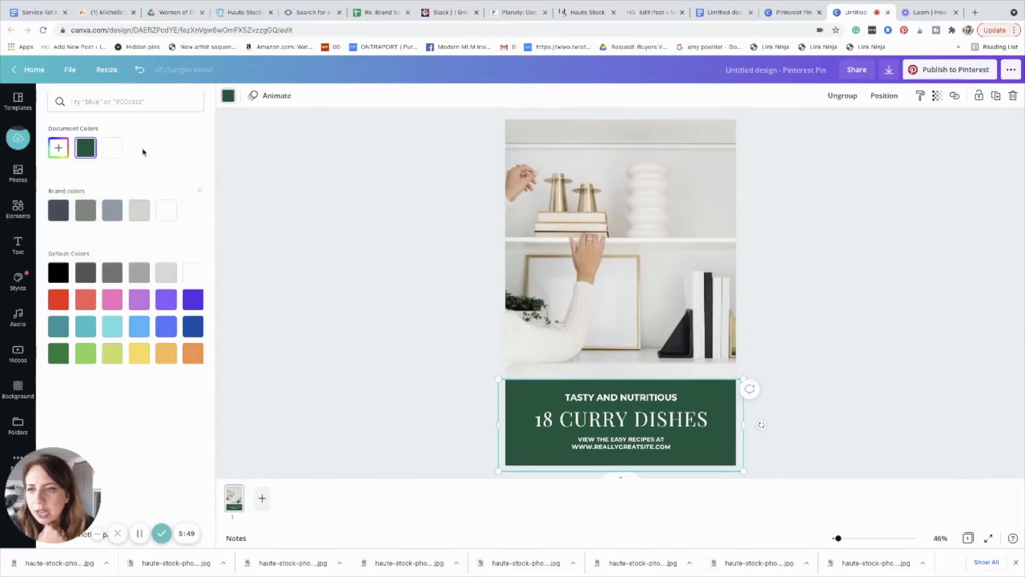
click(58, 211)
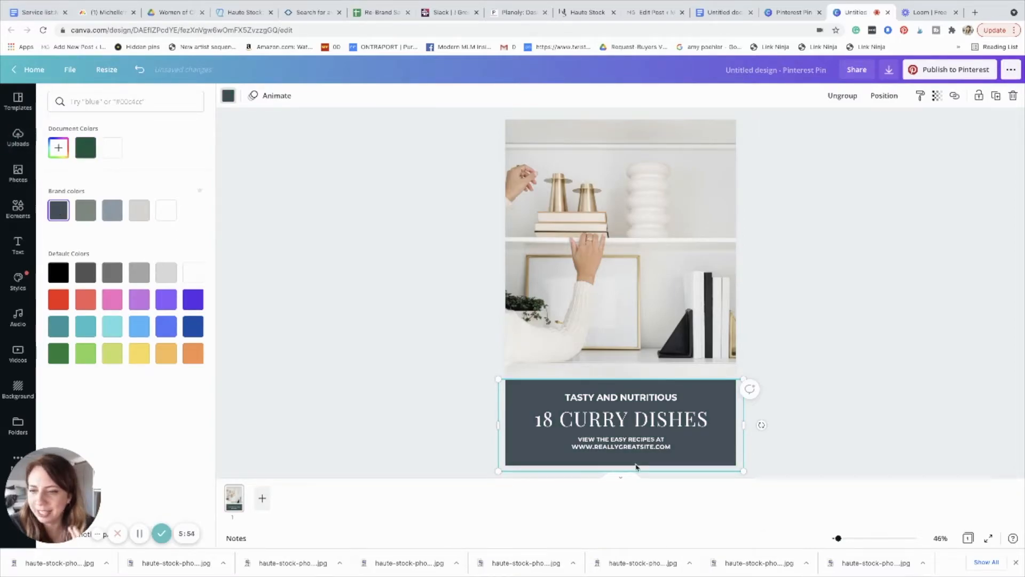
Copy "How to make 10 Pinterest graphics in 10 minutes or less" from the Google Docs headline list into the Canva pin's headline text
click(718, 11)
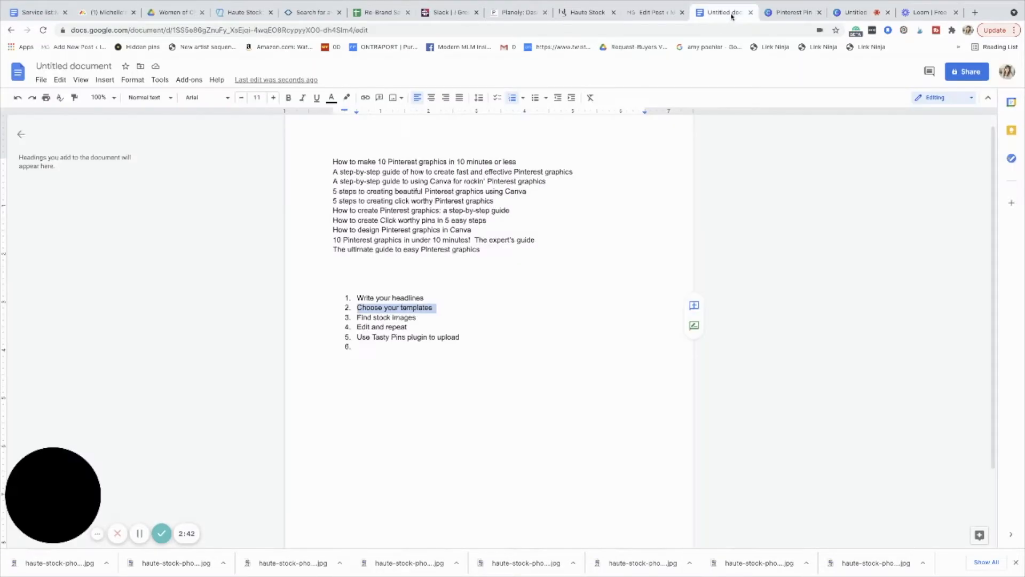
triple_click(368, 162)
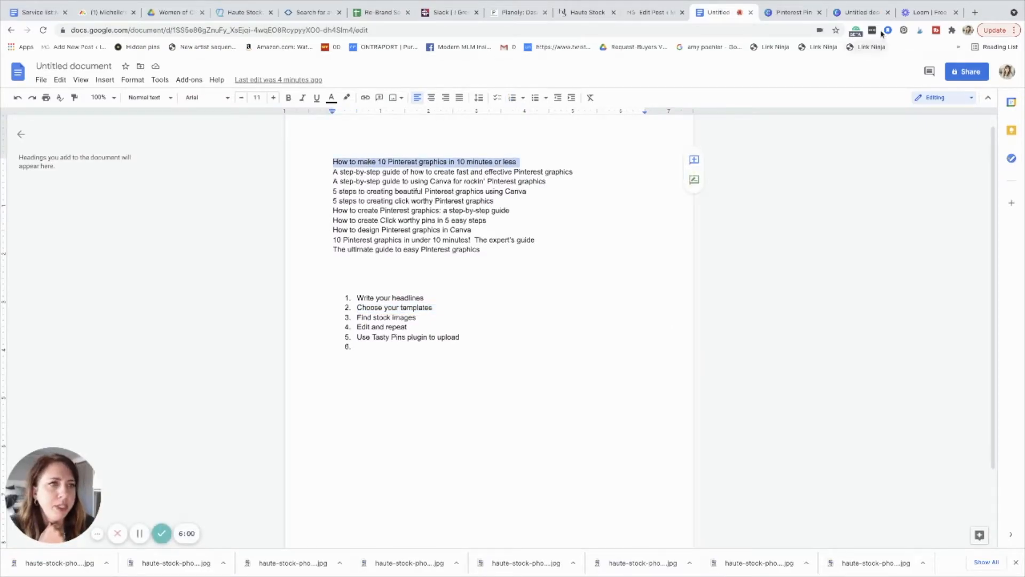
click(854, 12)
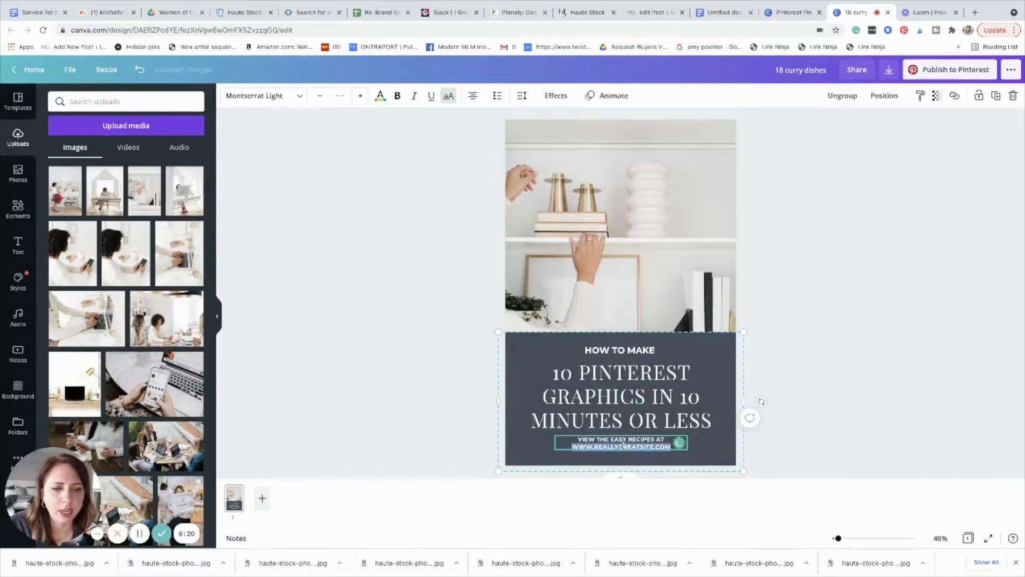
Replace the recipe link text beneath the pin's headline with the business's website address
key(ctrl+a)
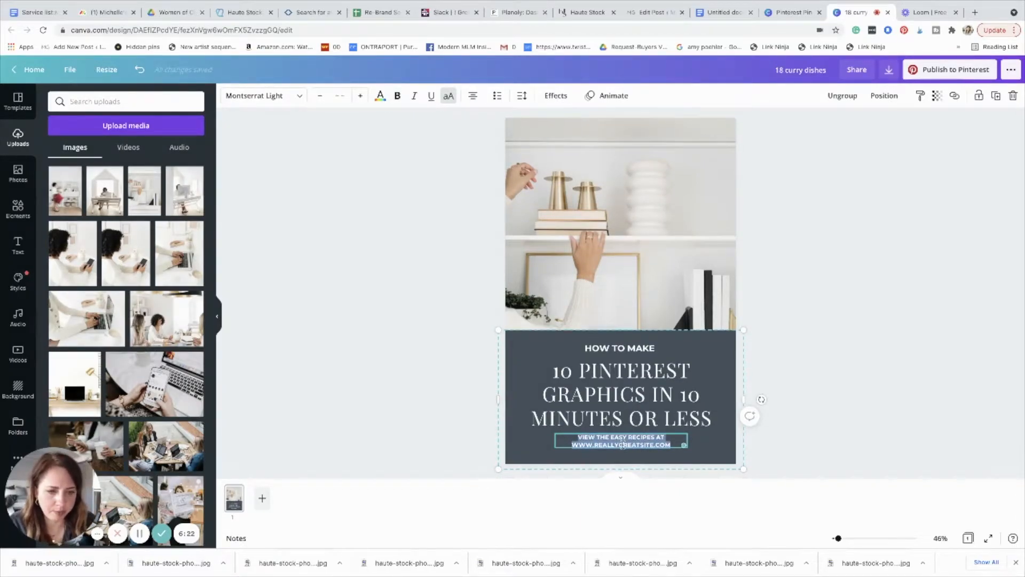
text(www)
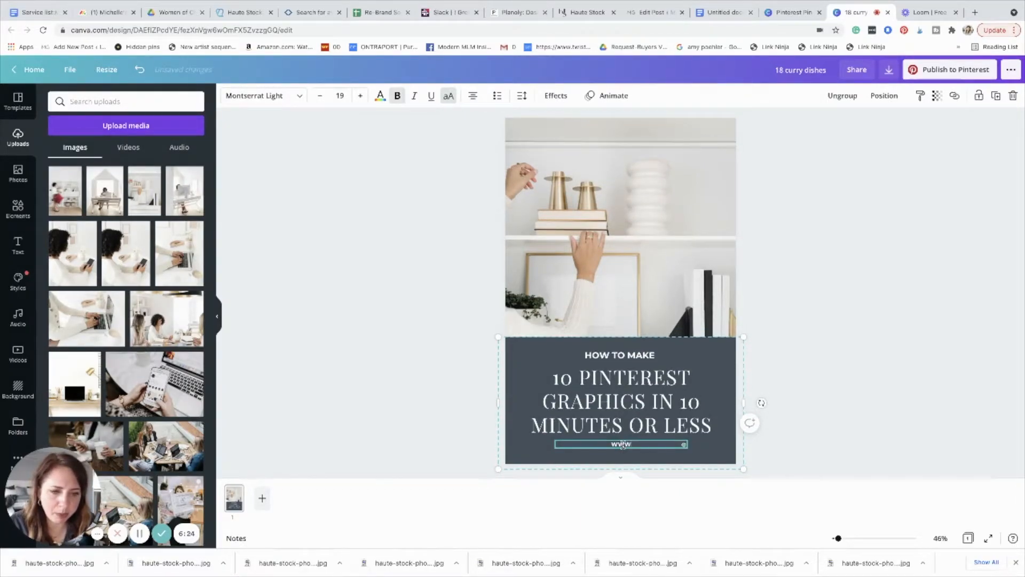
text(.iammichellegifford.com)
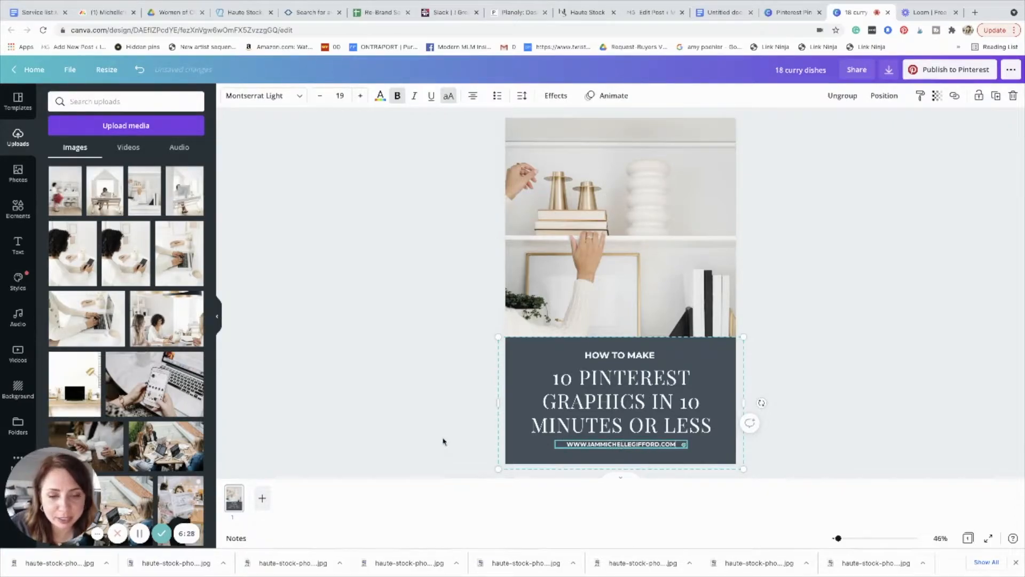
click(444, 442)
Change the font of the pin's large headline to Montserrat Light
click(611, 402)
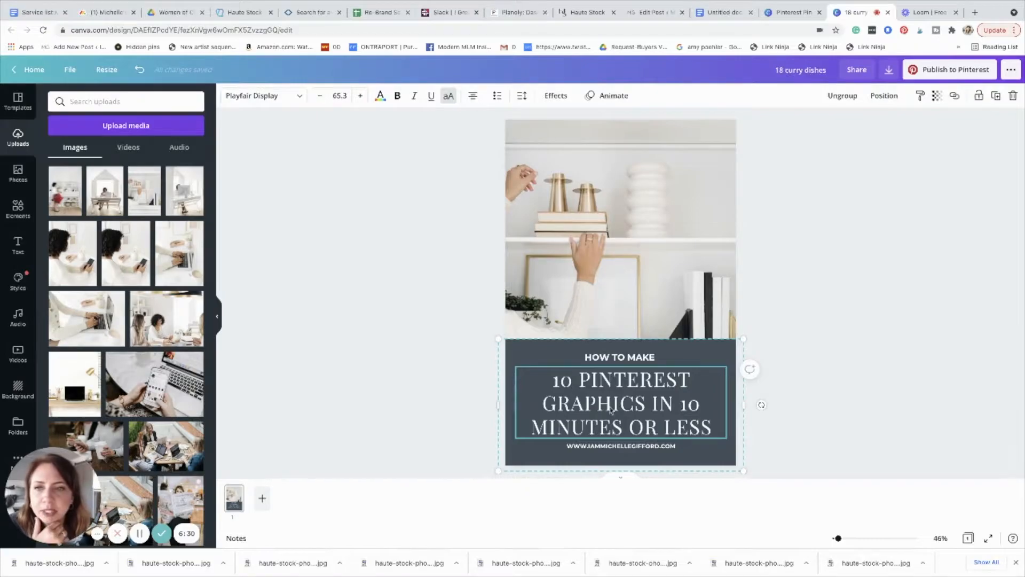
click(255, 101)
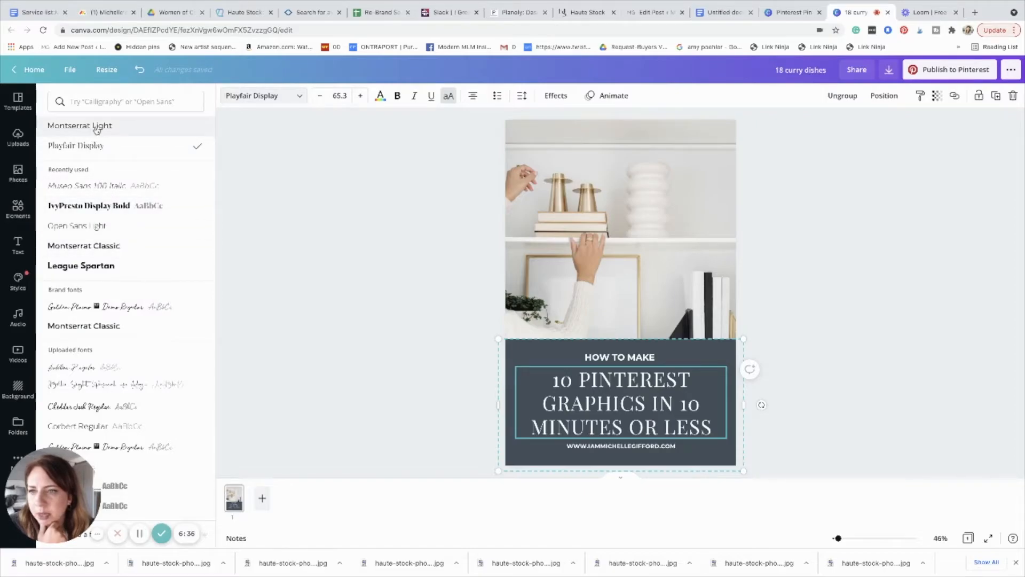
click(80, 126)
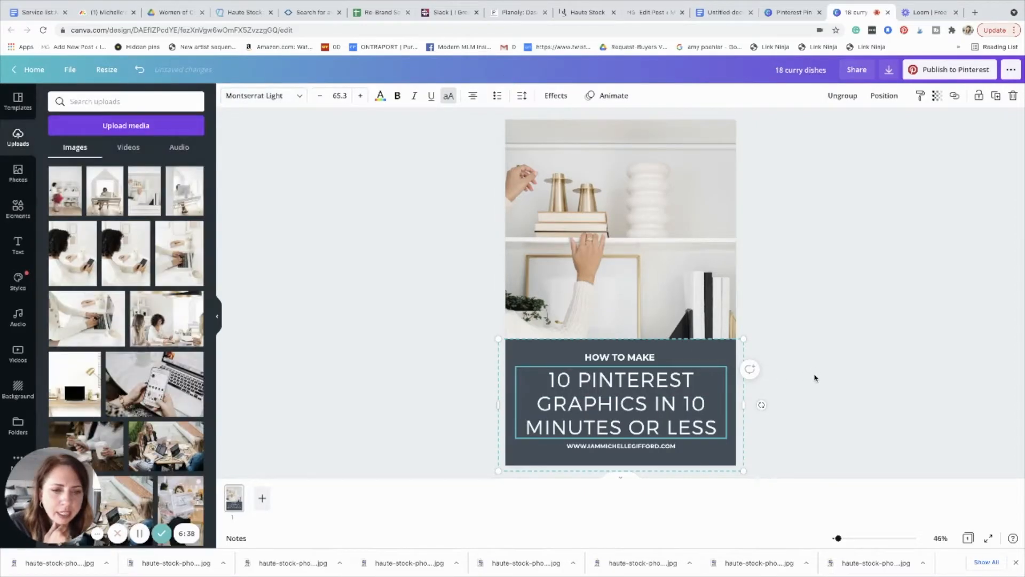
click(814, 378)
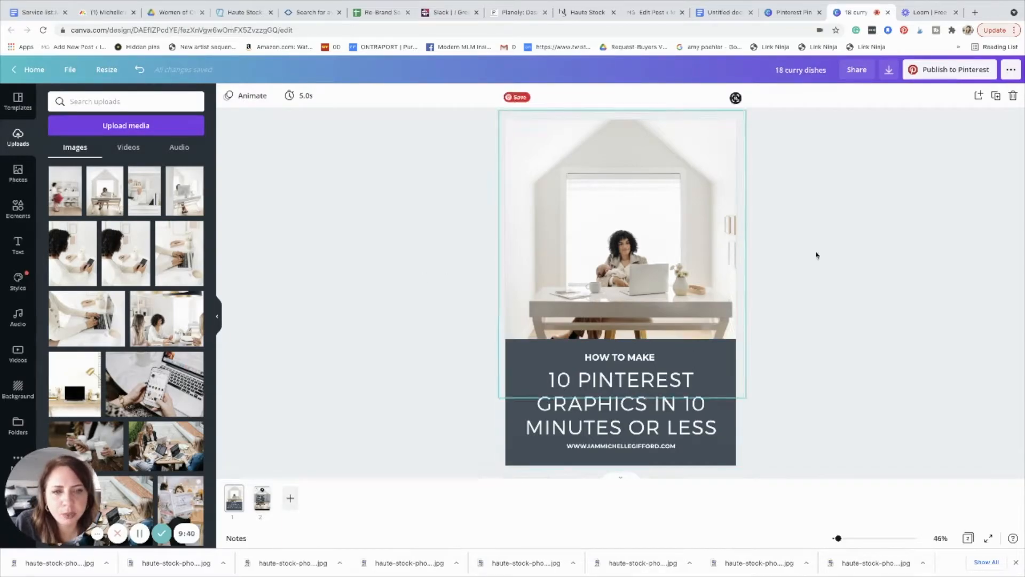
Duplicate the first pin page and replace the copy's photo with the uploaded photo of the woman holding a phone
click(997, 98)
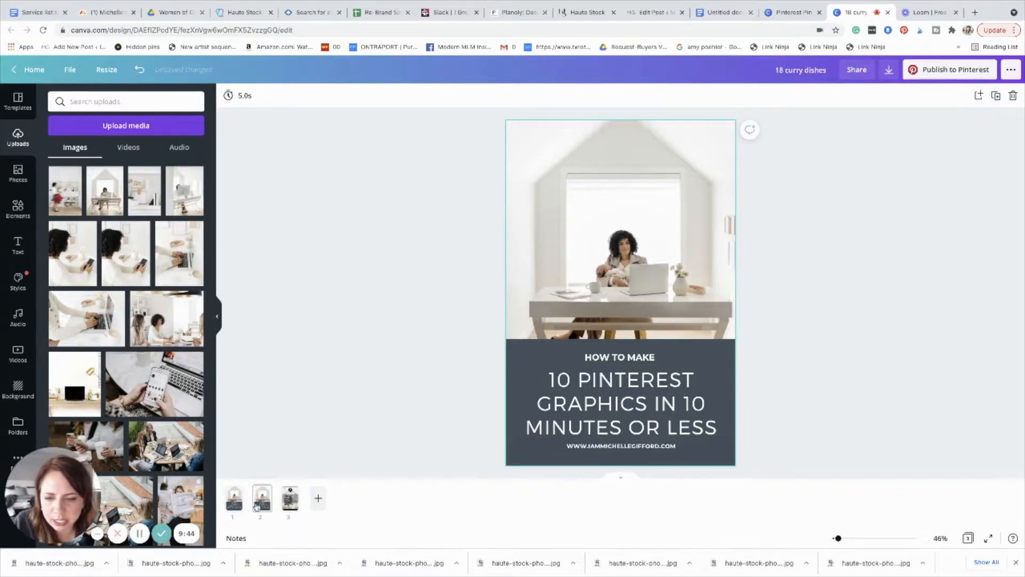
drag(238, 507, 259, 506)
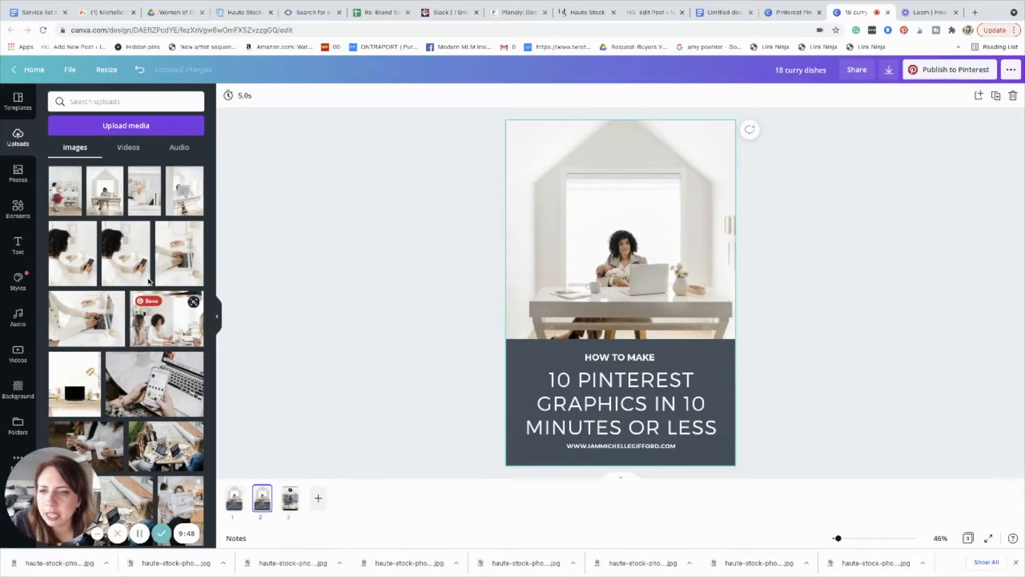
drag(127, 255, 544, 263)
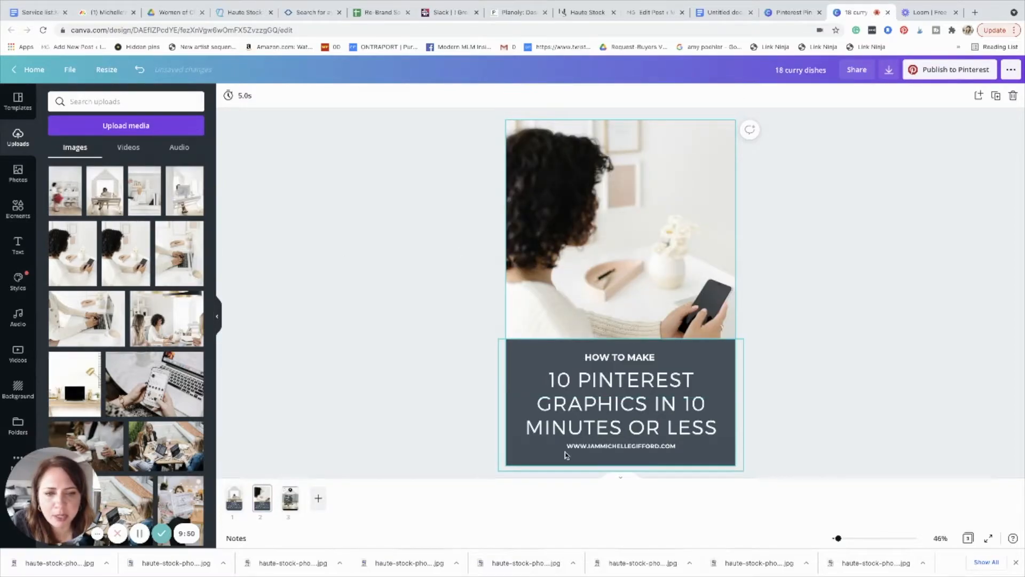
Replace the second pin's text with "A step-by-step guide" and "How to create fast and effective Pinterest graphics" from the headline document, at size 47.3
double_click(602, 428)
click(602, 424)
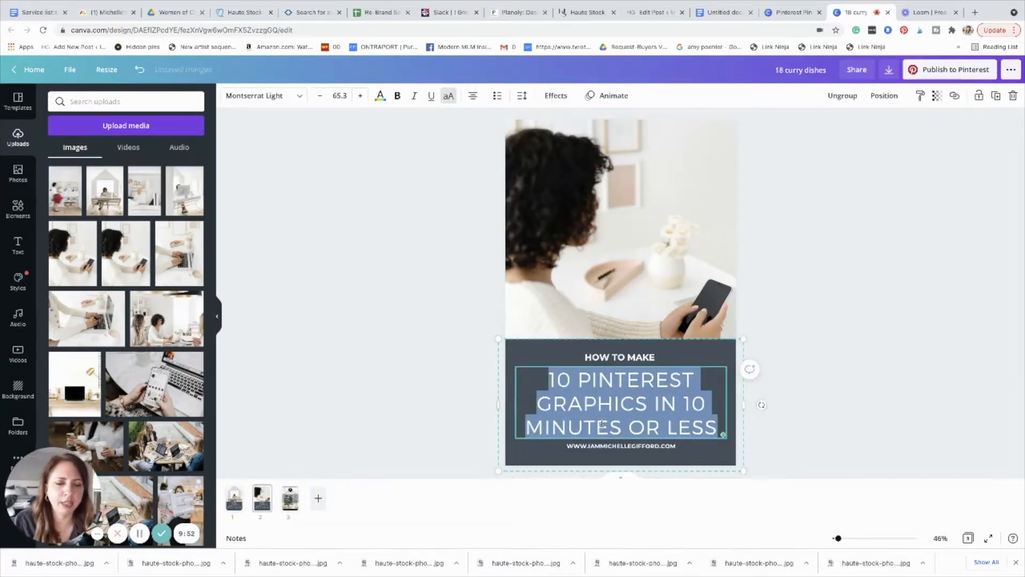
click(725, 12)
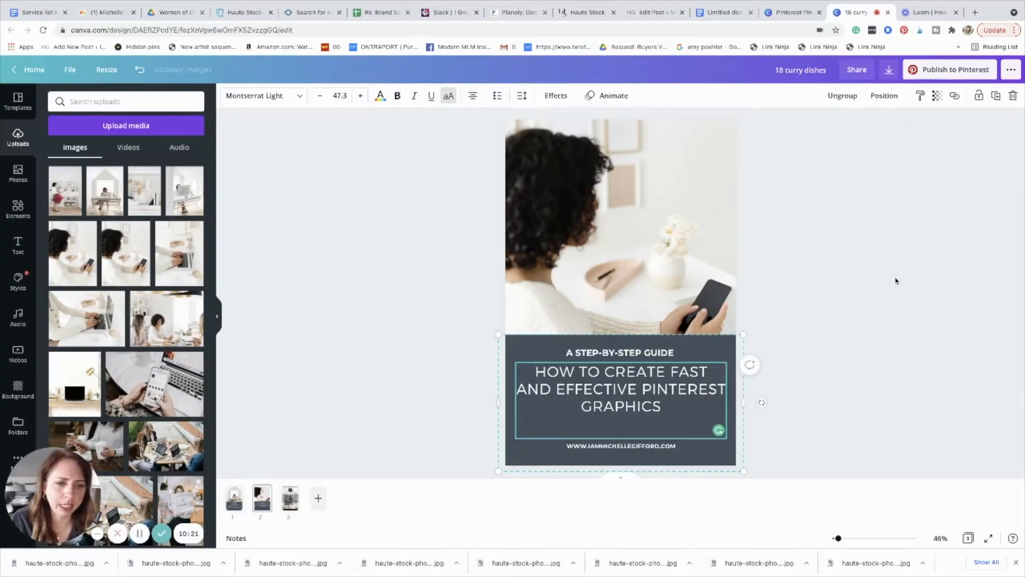
click(867, 317)
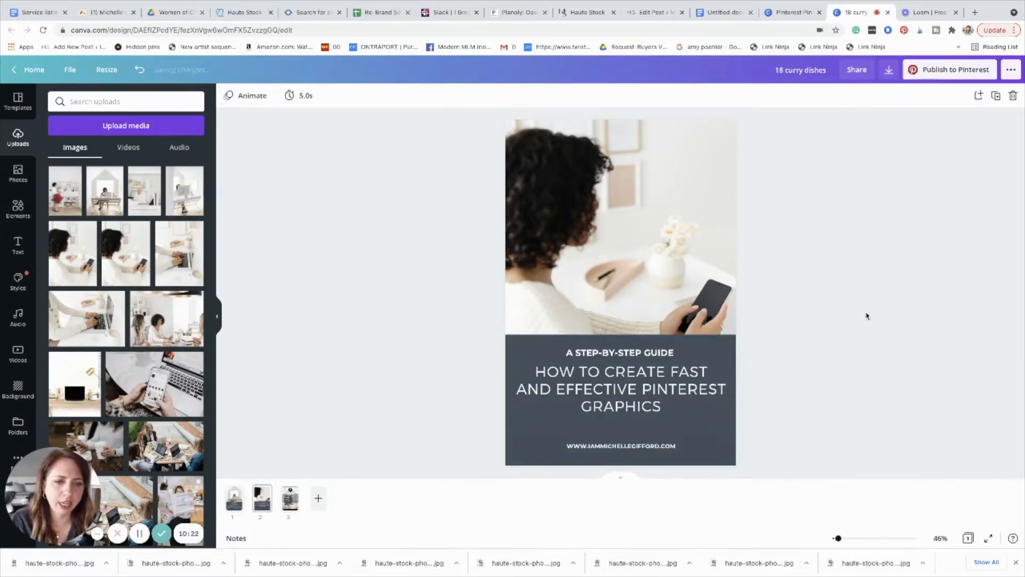
Duplicate the second pin page and replace the copy with the recently used "Spring Style Inspiration" template
click(995, 96)
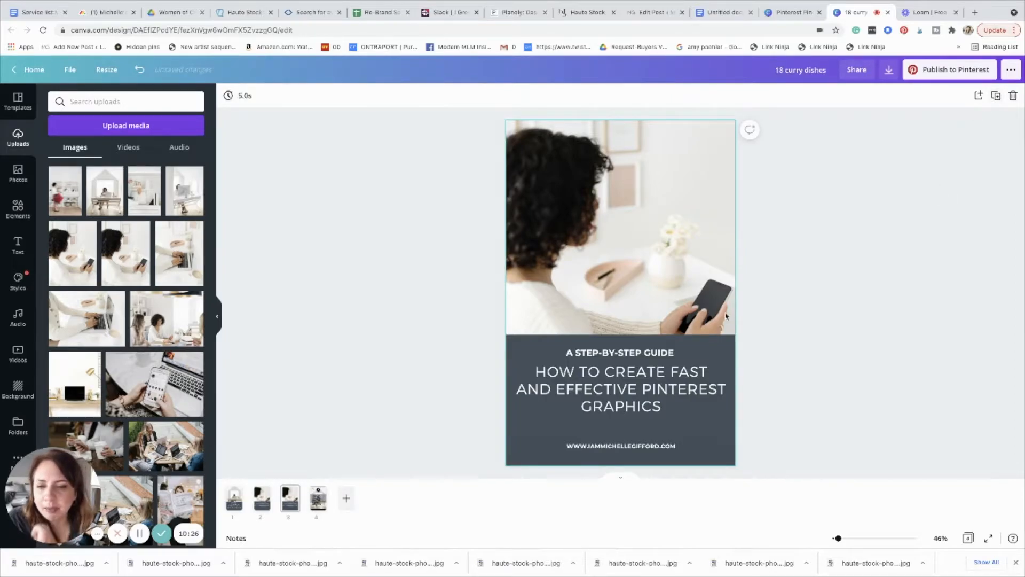
click(18, 100)
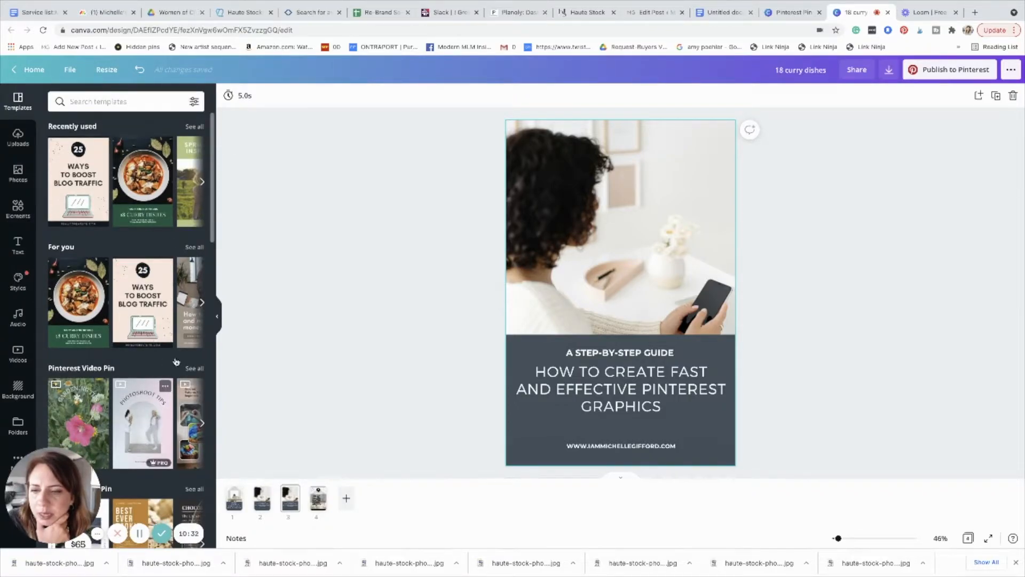
drag(192, 160, 532, 249)
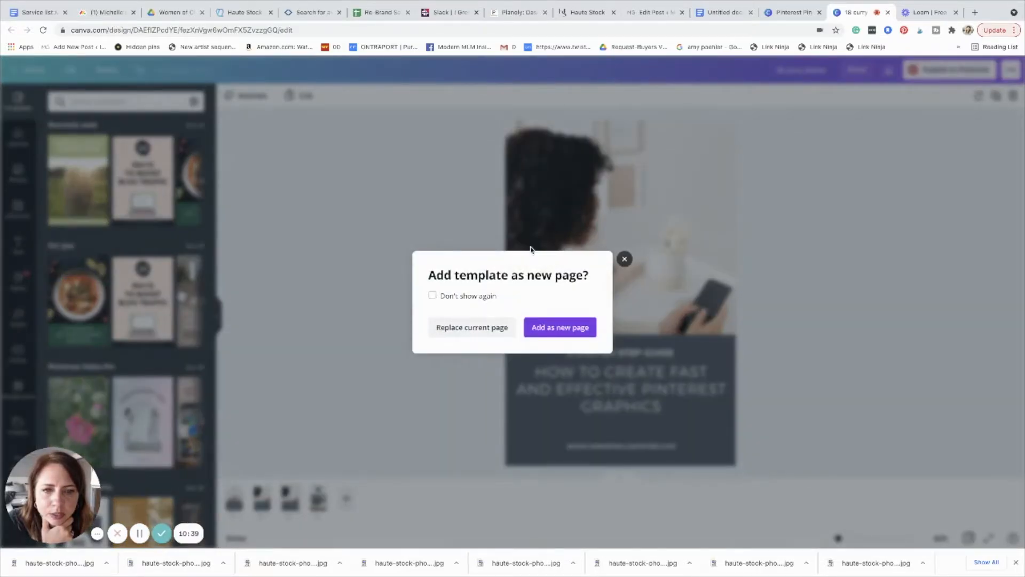
click(472, 327)
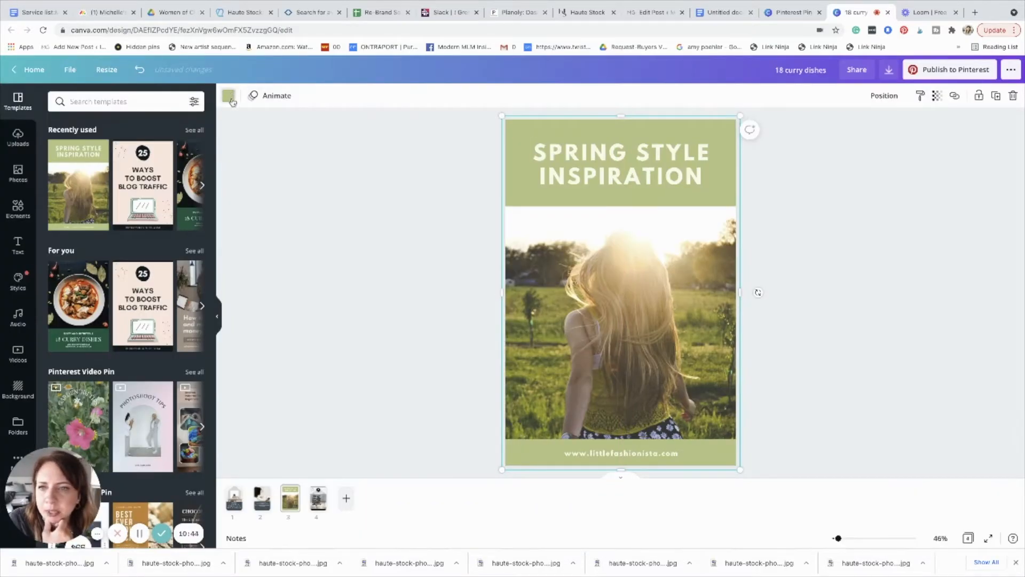
Recolour the template's background grey-green and swap its photo for the uploaded one of the woman carrying a red pillow
click(228, 96)
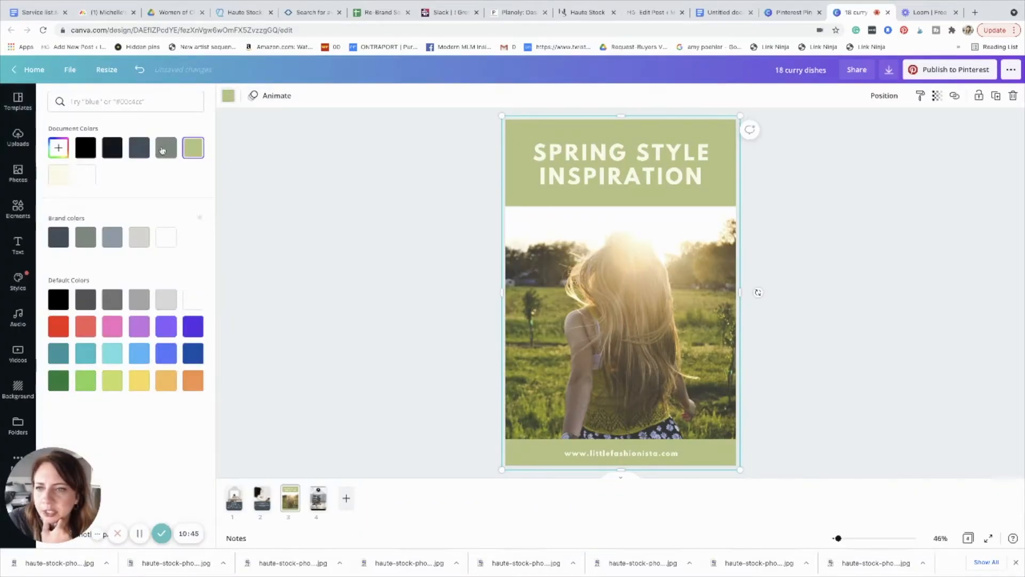
click(160, 151)
click(706, 295)
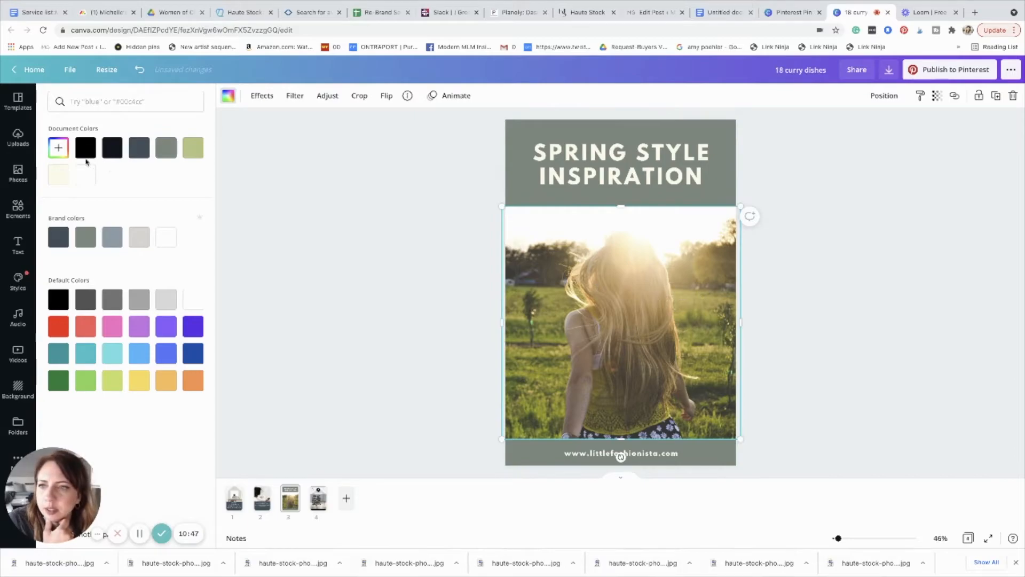
click(17, 136)
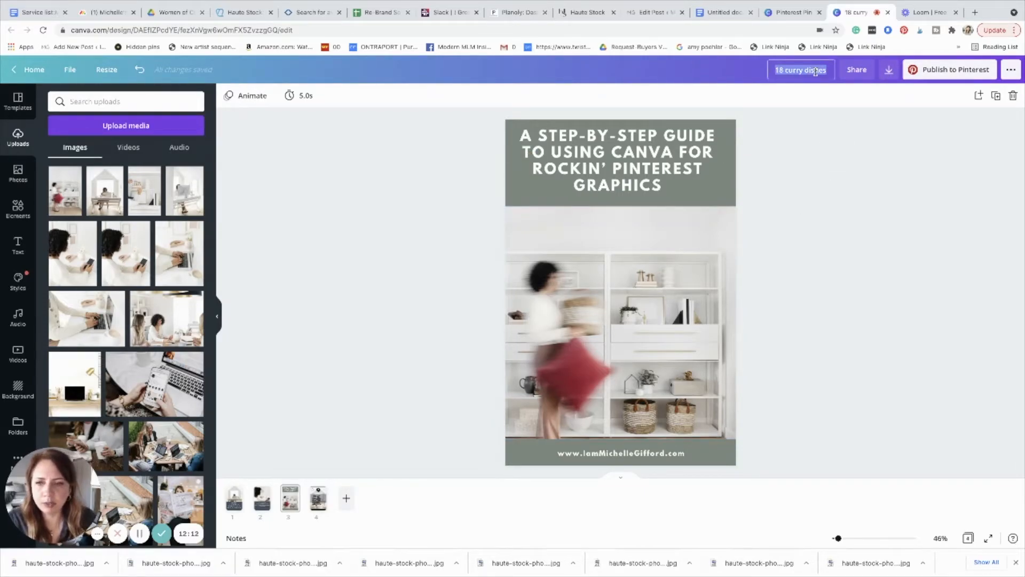
Title the design "How to create Pinterest graphics with Canva" and download its pages
click(854, 75)
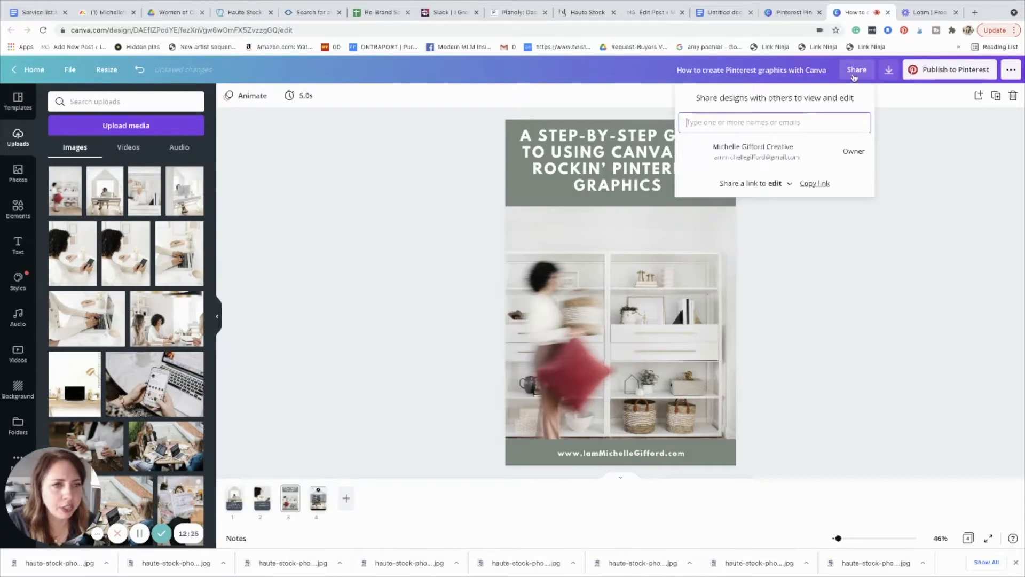
click(858, 75)
click(888, 71)
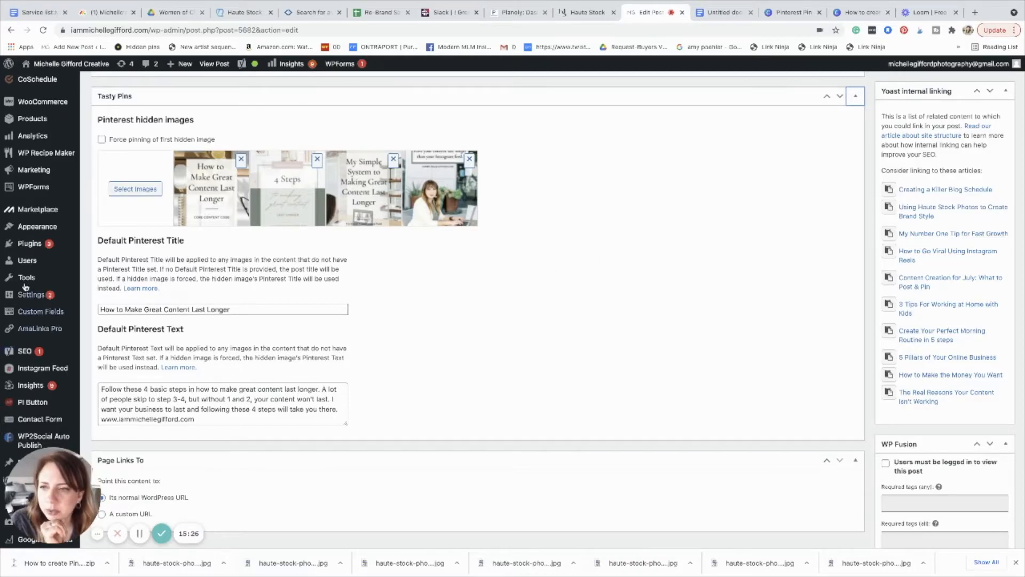
Open the Tasty Pins hidden image selection in the WordPress post, then unzip the downloaded pins and expand their folder in Finder
click(136, 189)
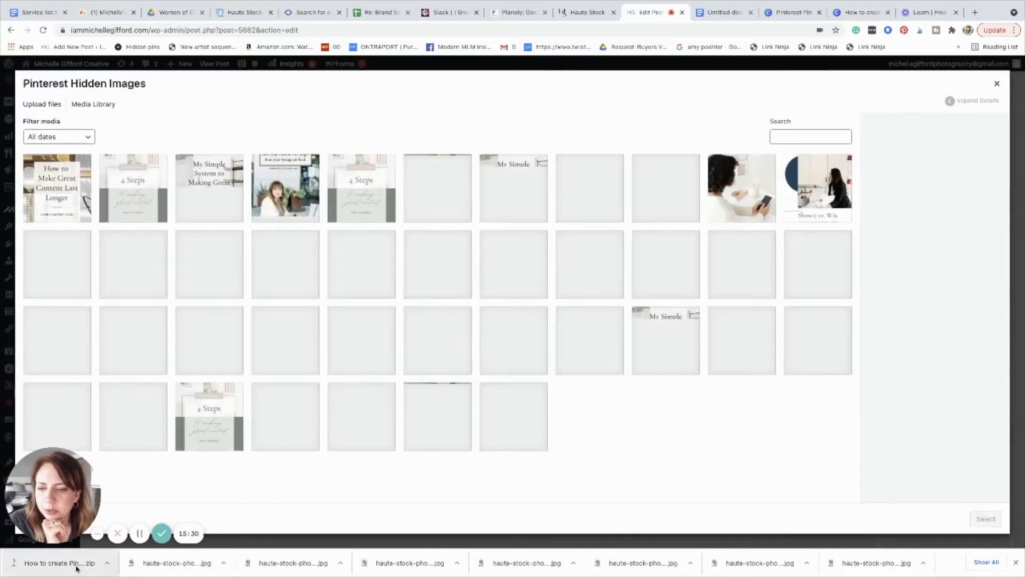
click(82, 567)
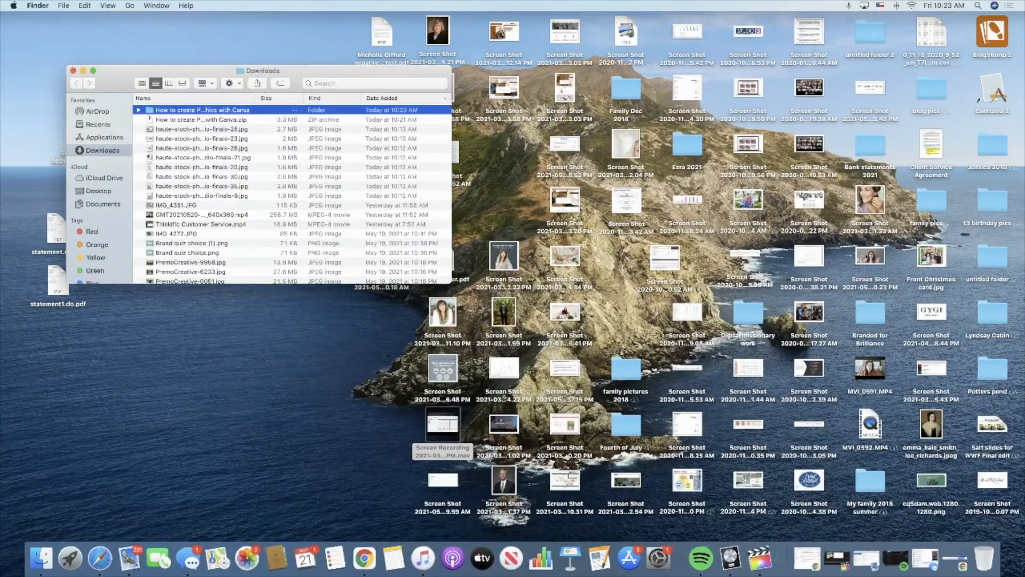
click(139, 110)
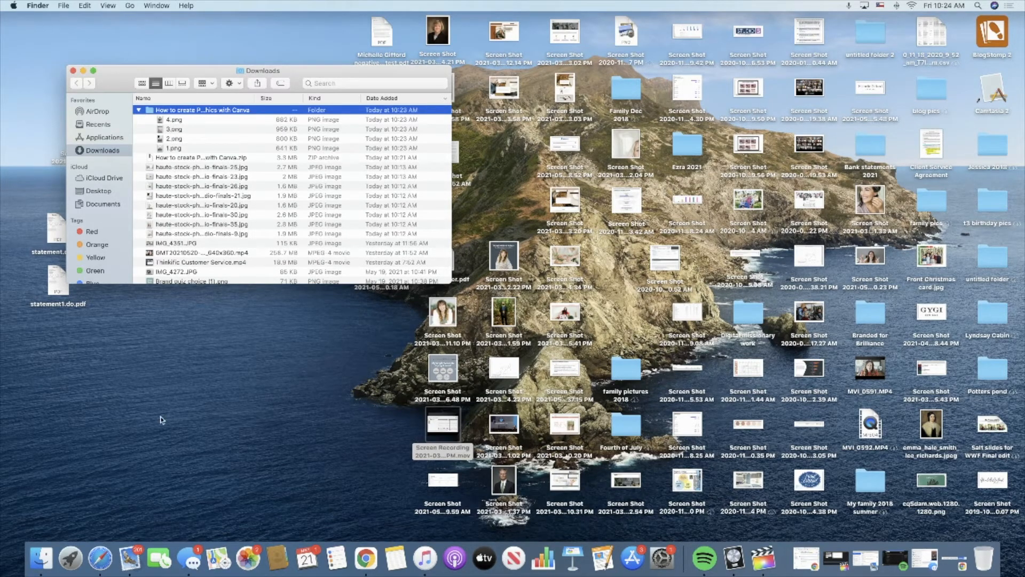
Switch to Chrome, shrink its window beside Finder, and upload 1.png through 4.png from the unzipped folder into the Pinterest Hidden Images media library
click(366, 558)
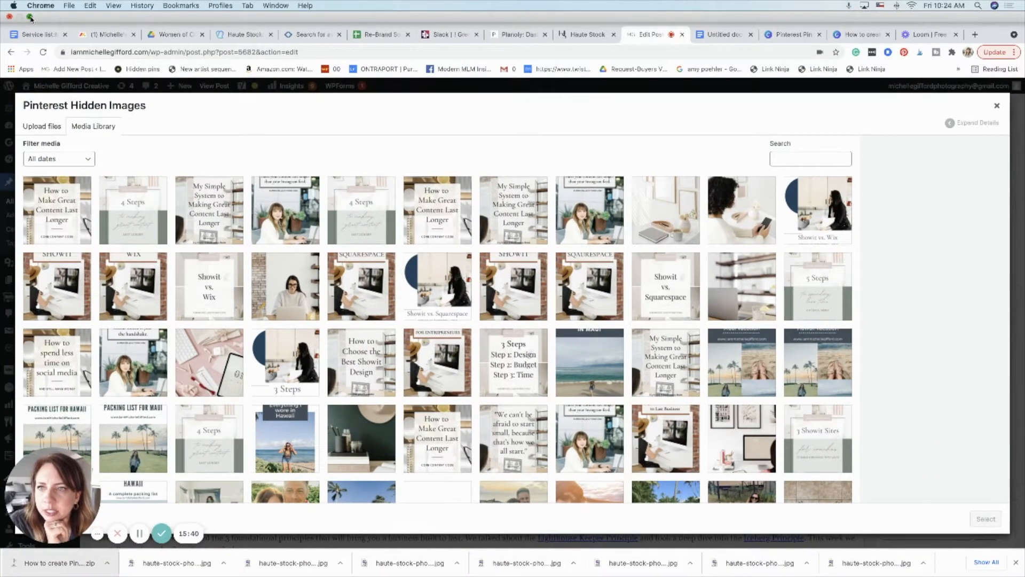
click(31, 18)
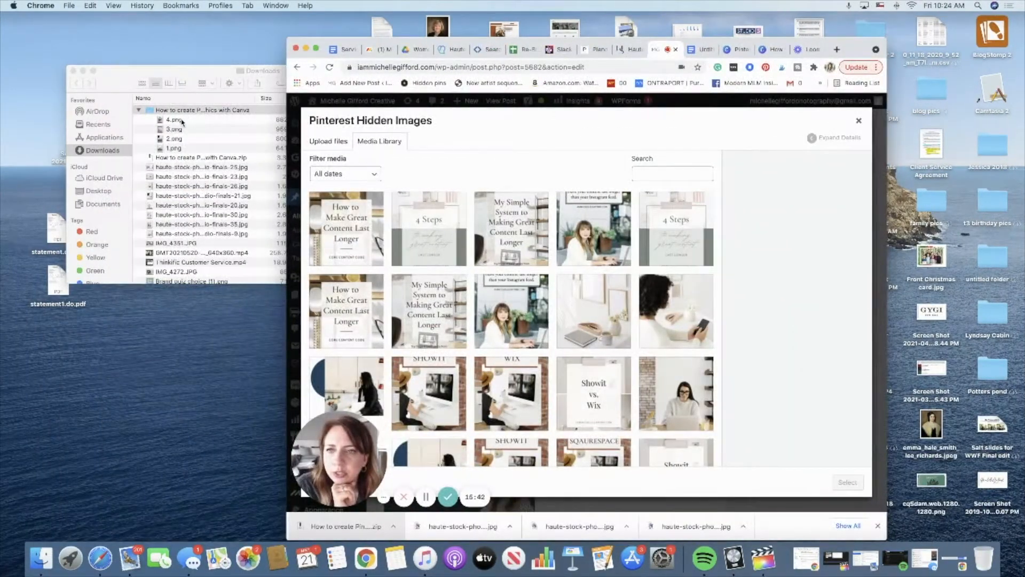
click(214, 80)
click(176, 120)
click(185, 149)
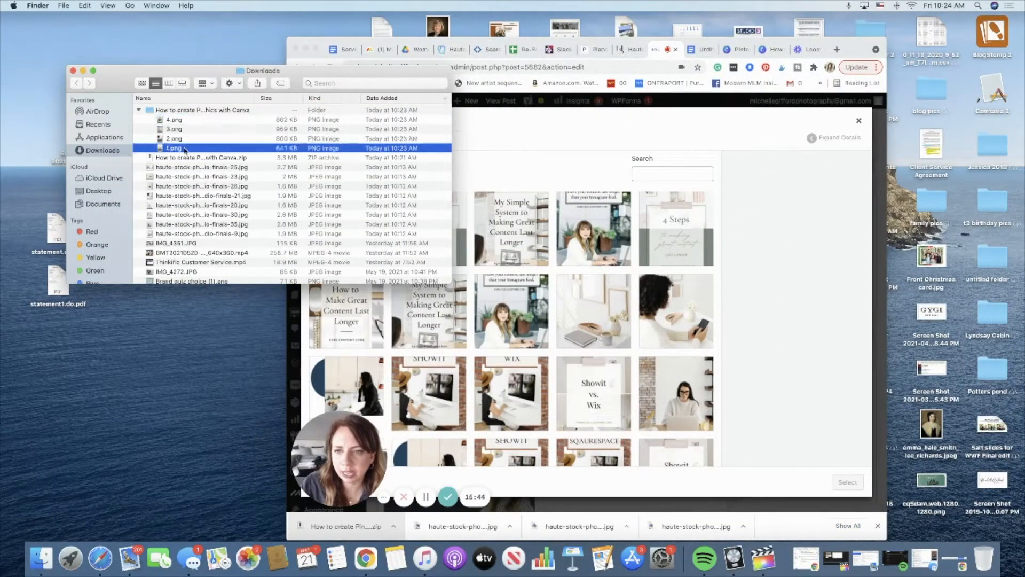
shift+click(187, 120)
drag(187, 123, 512, 225)
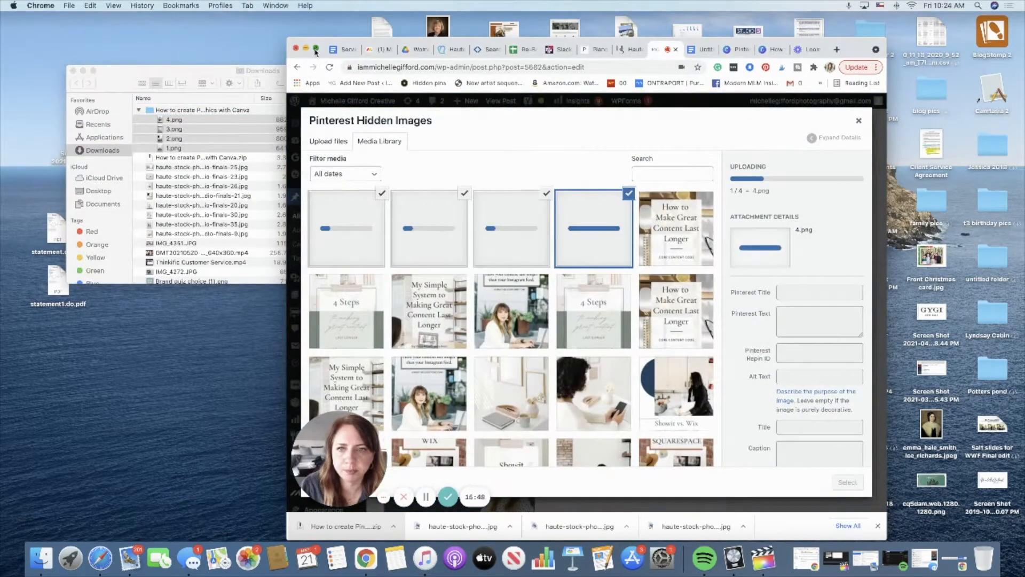
click(315, 51)
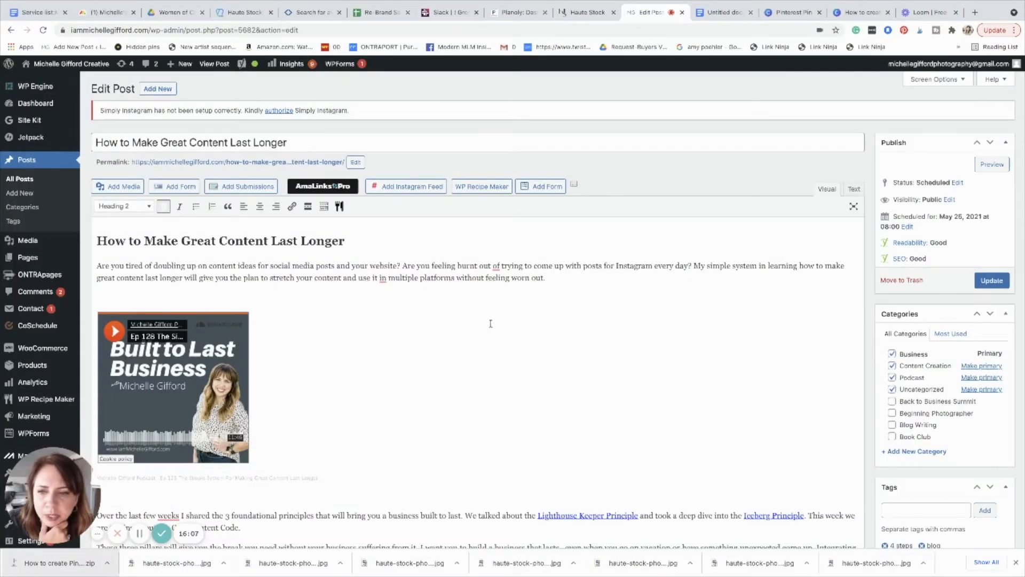
Examine the post's Pinterest hidden images, then highlight its Default Pinterest Title and Default Pinterest Text in the Tasty Pins section
scroll(490, 323, down, 20)
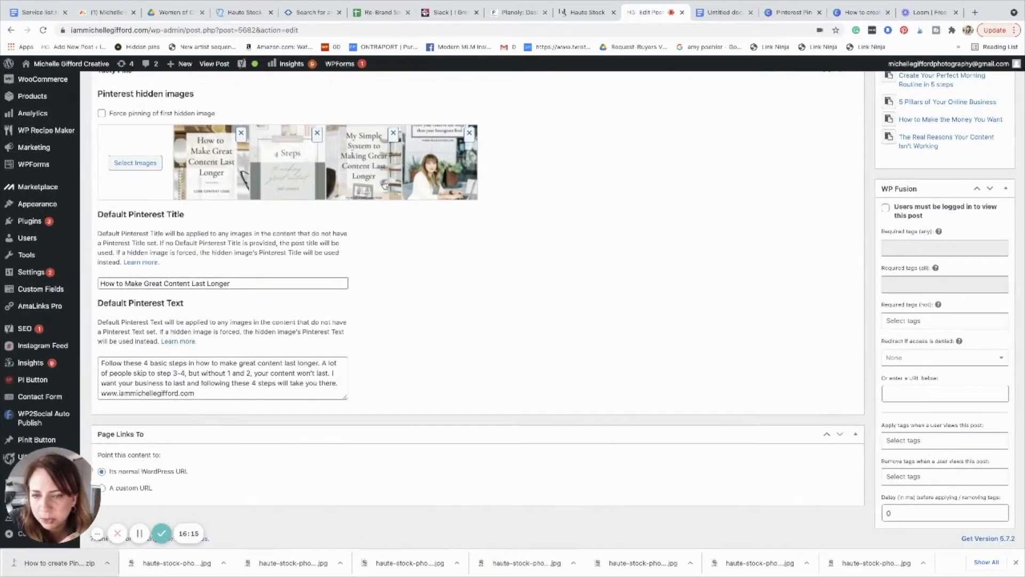
double_click(283, 284)
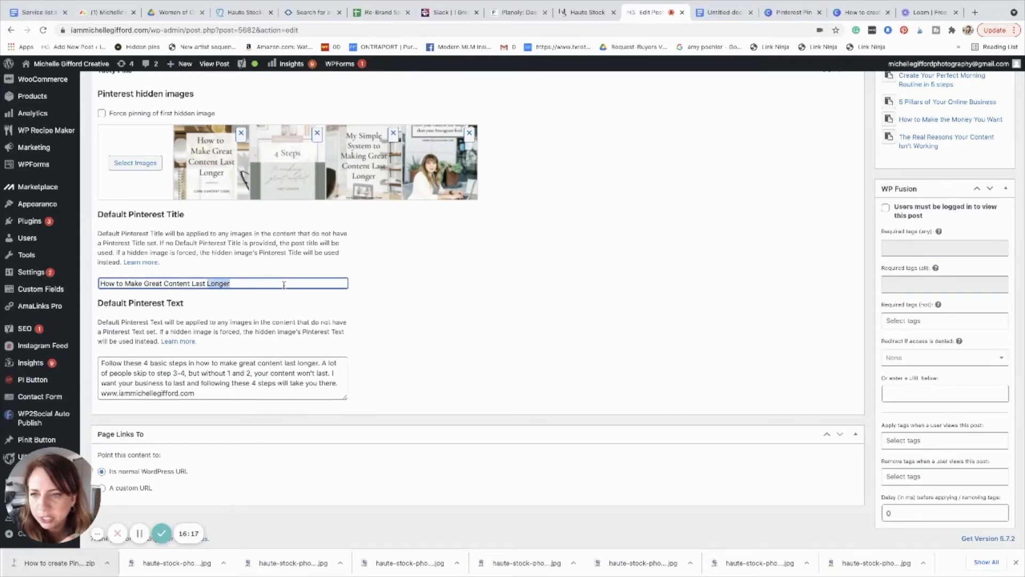
key(ctrl+a)
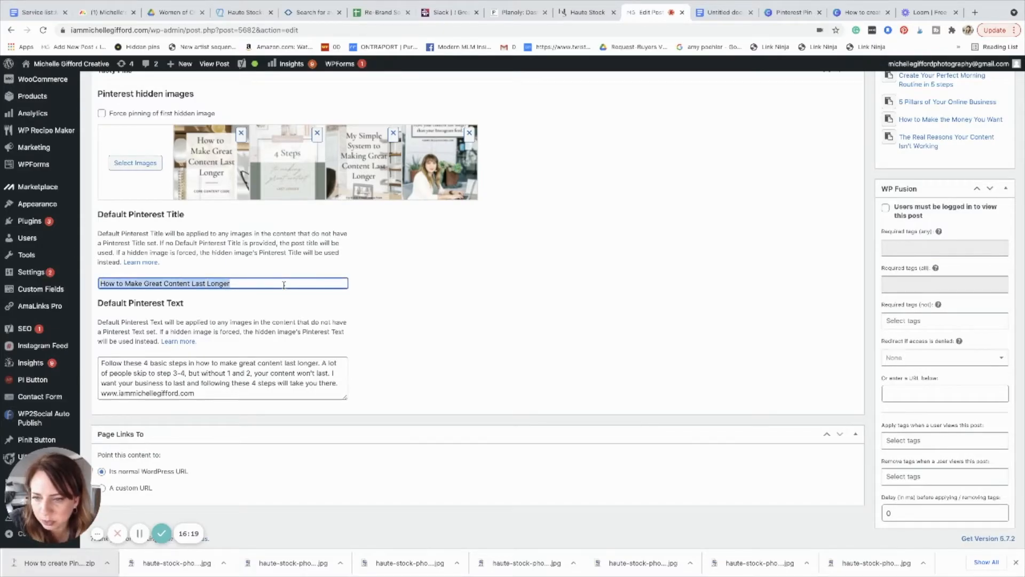
click(227, 394)
key(ctrl+a)
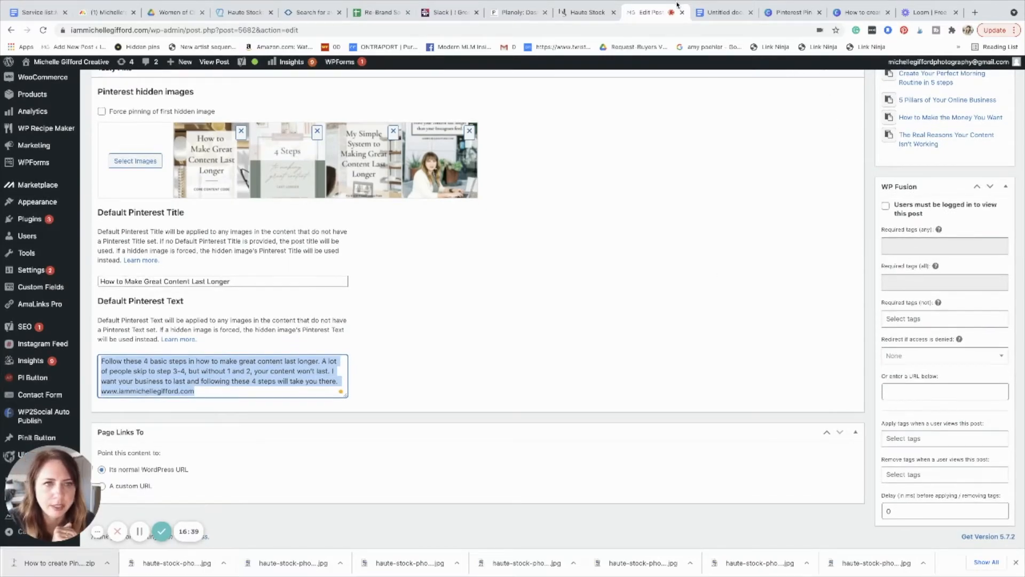
Switch to the Google Docs outline and review the numbered steps on finding stock images, editing and repeating, and uploading with Tasty Pins
click(716, 13)
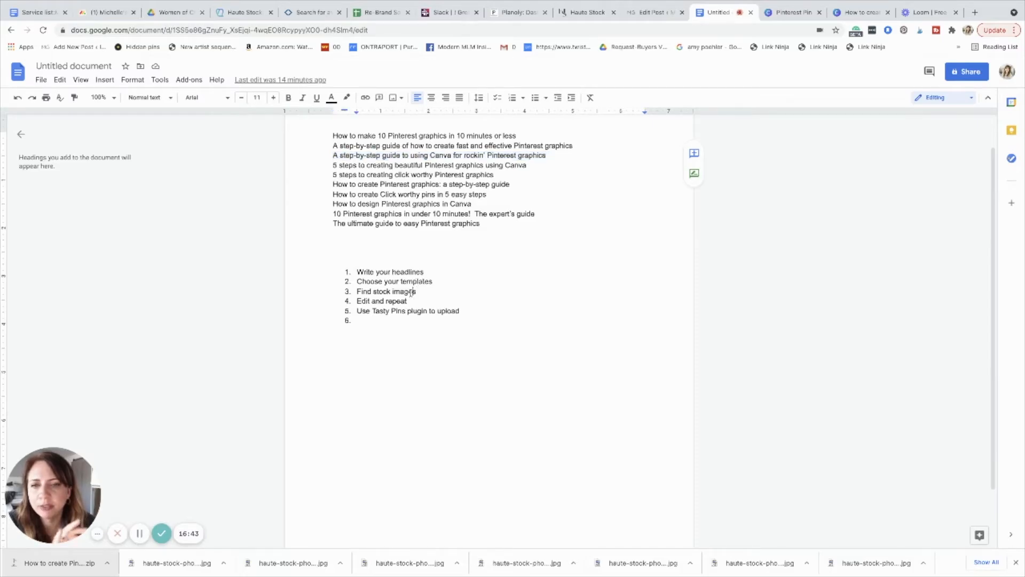
triple_click(412, 291)
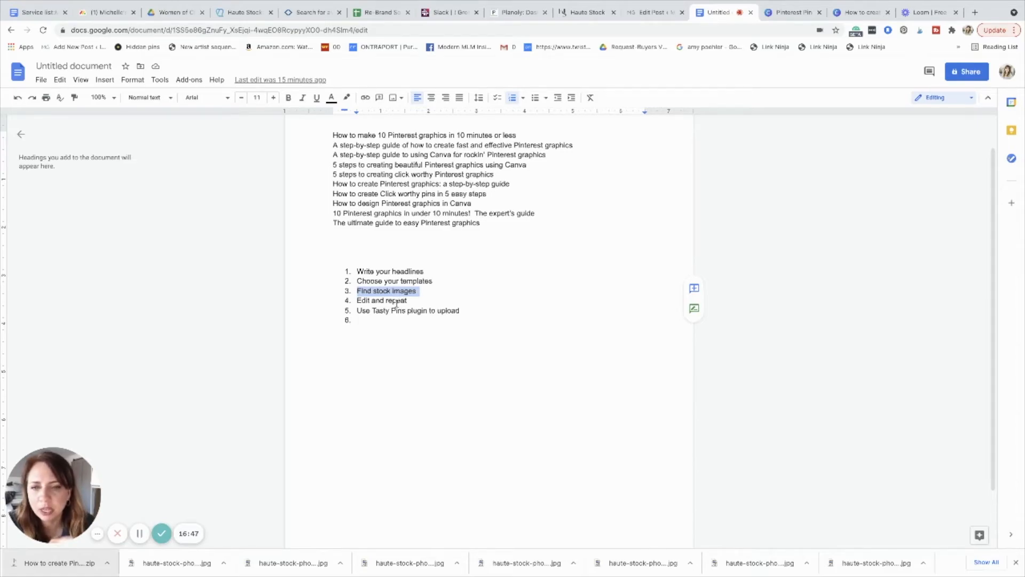
triple_click(397, 301)
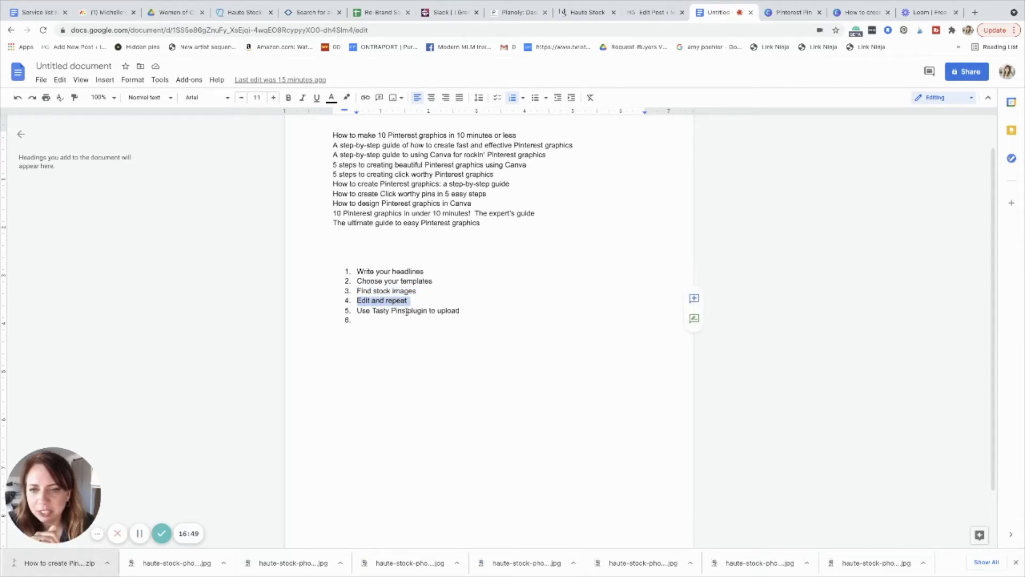
triple_click(407, 312)
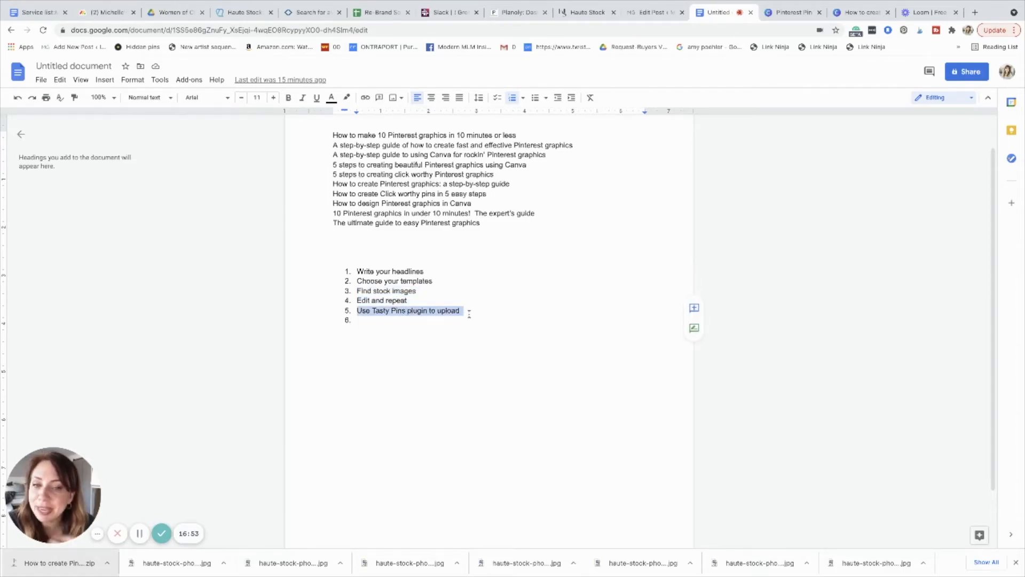